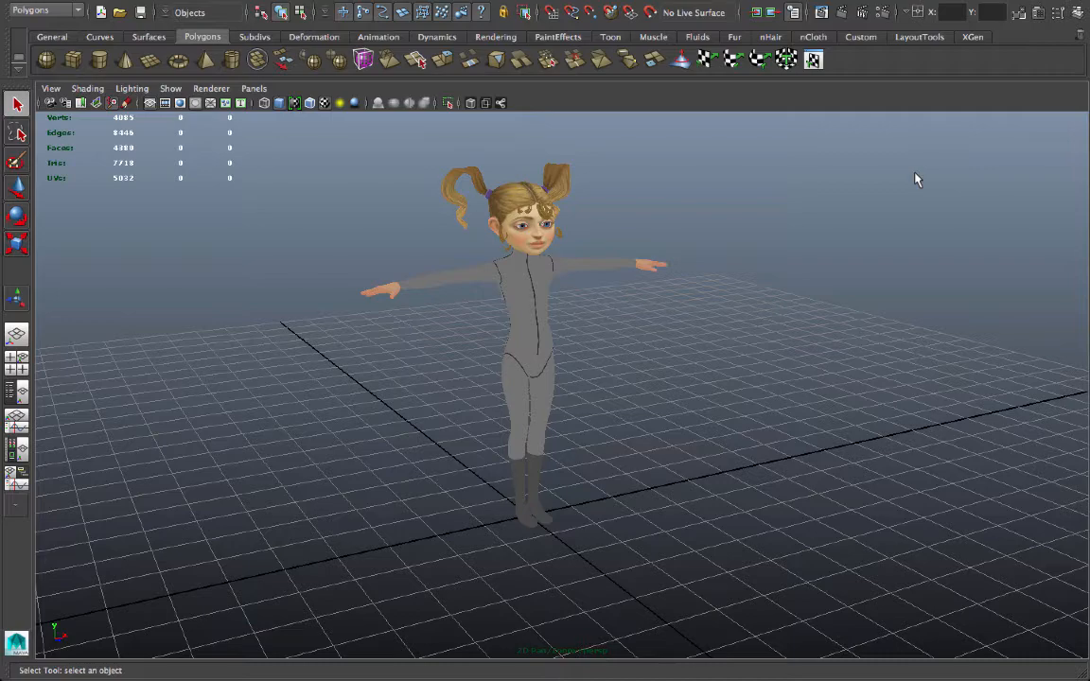
Step: Create a polygon cylinder on the grid beside the character model
left_click_drag(916, 180, 984, 354, "alt")
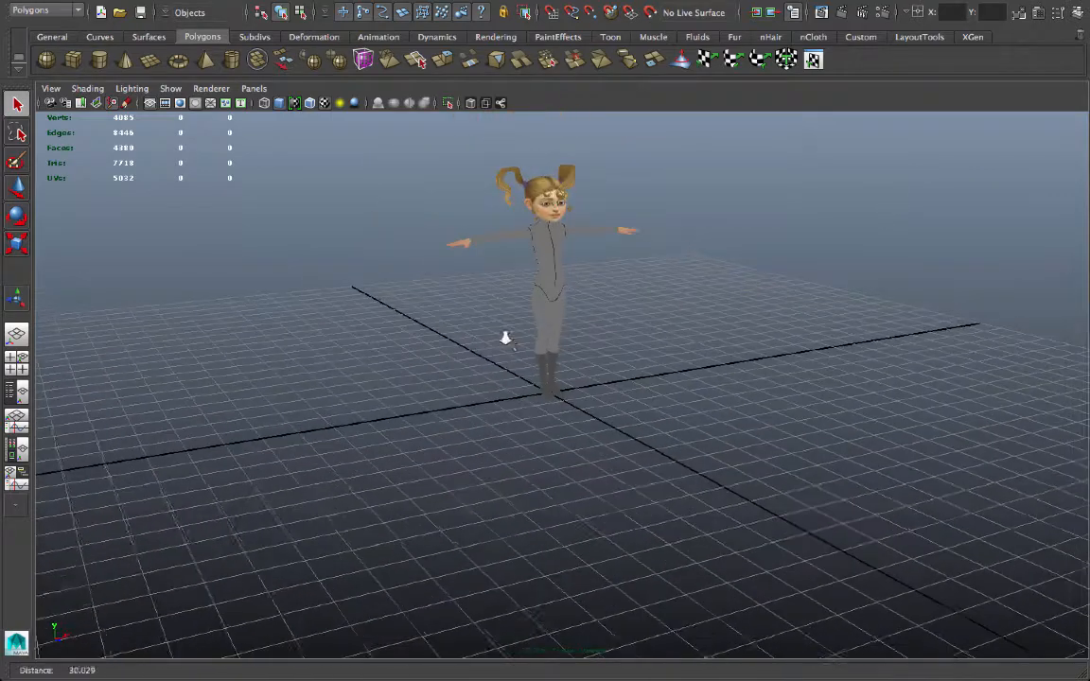
right_click_drag(984, 354, 735, 519, "alt")
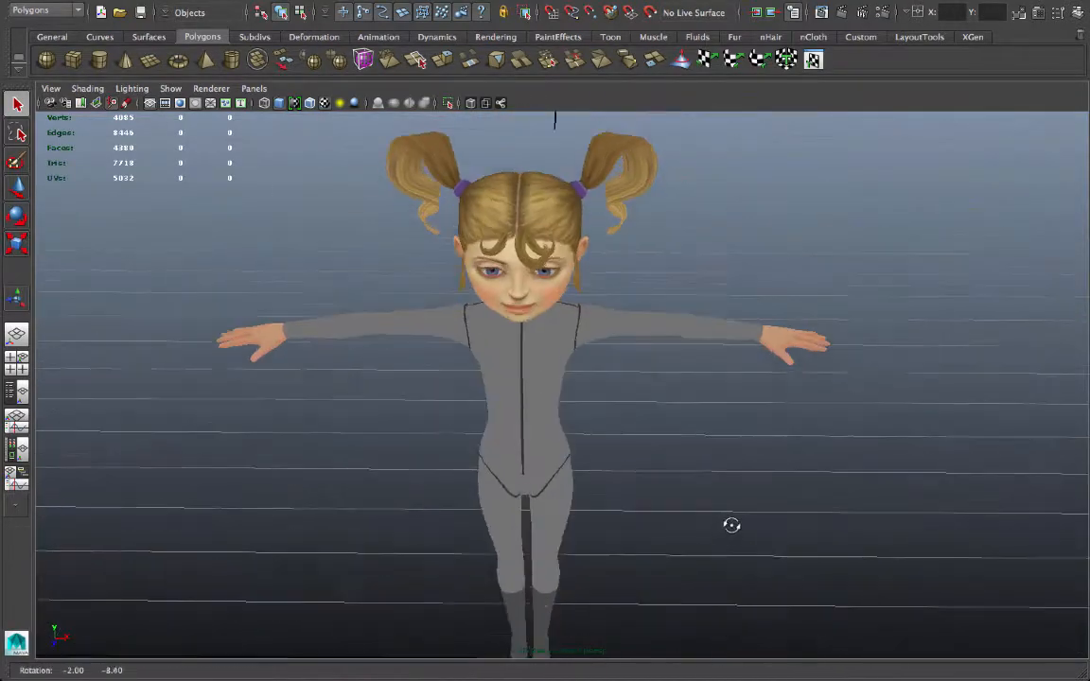
mouse_move(735, 518)
left_mouse_down("alt")
mouse_move(584, 515)
mouse_move(473, 378)
left_mouse_up("alt")
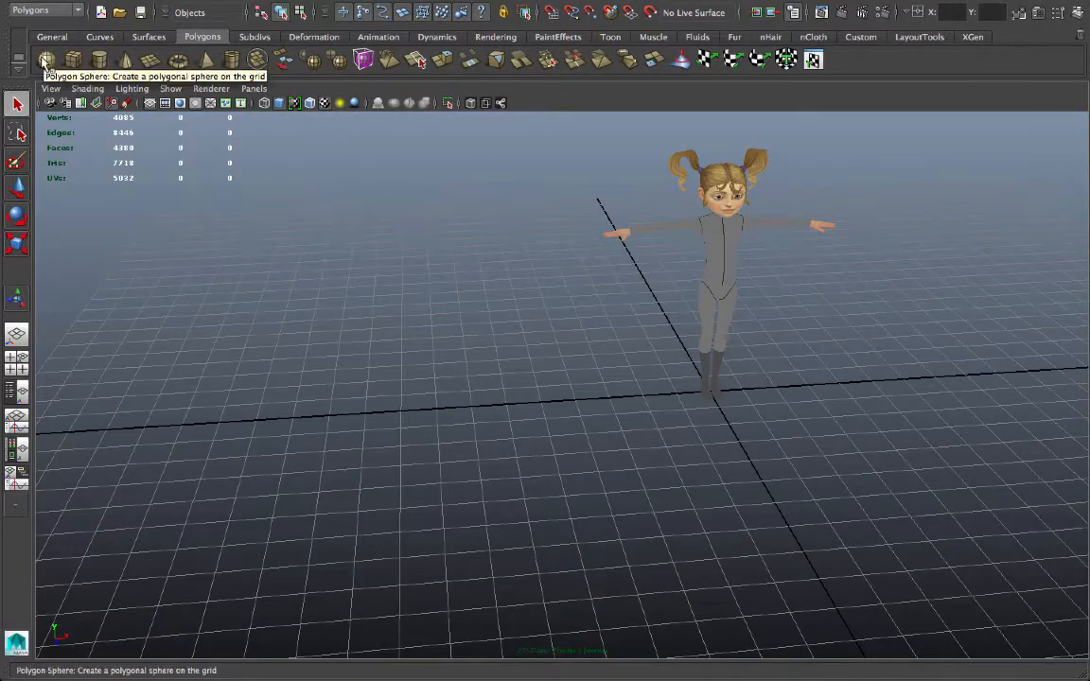
left_click(99, 62)
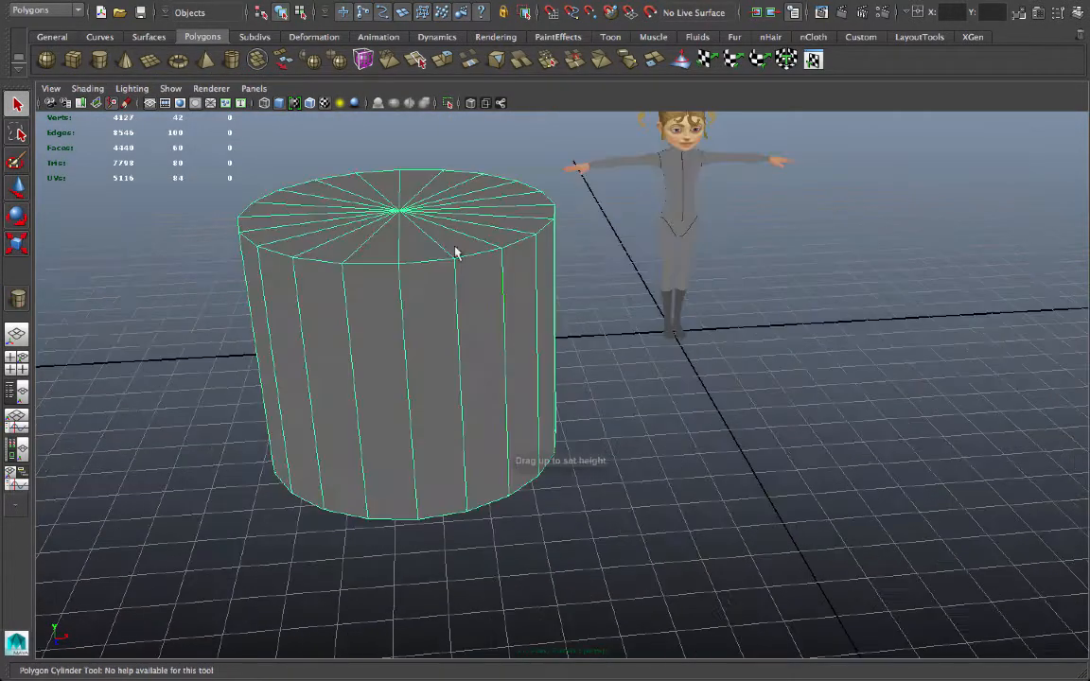
left_click_drag(506, 289, 653, 449, "alt")
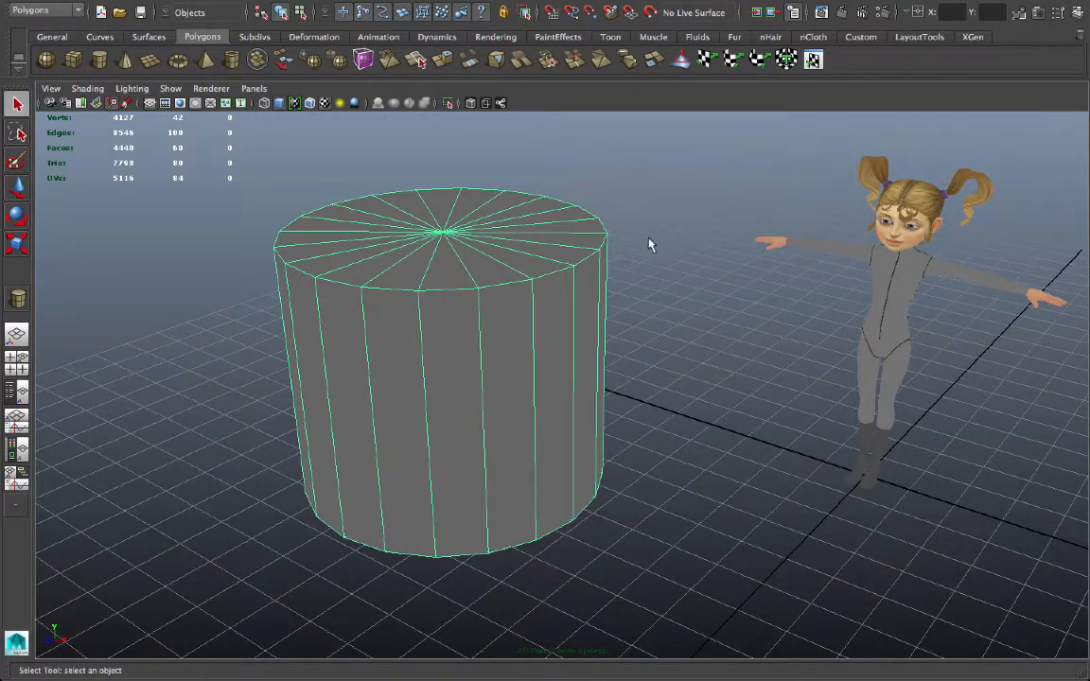
Step: Show the cylinder's pCylinder1 transform attributes in the Attribute Editor and activate the Move tool
key("ctrl+a")
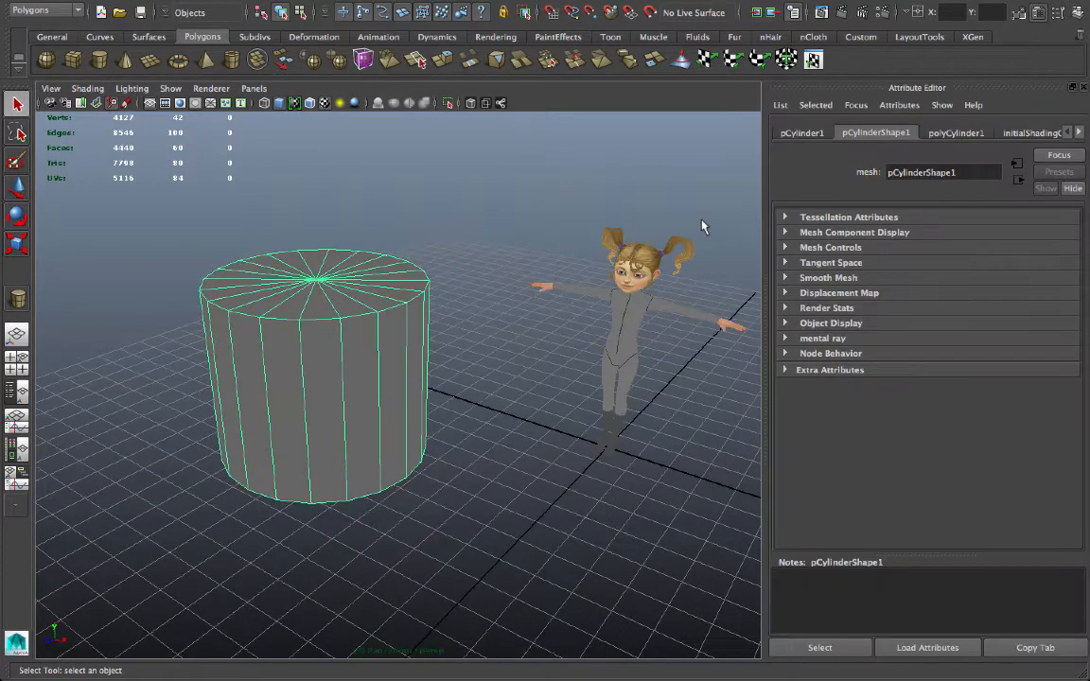
left_click_drag(454, 237, 431, 260, "alt")
left_click(416, 218)
left_click(359, 301)
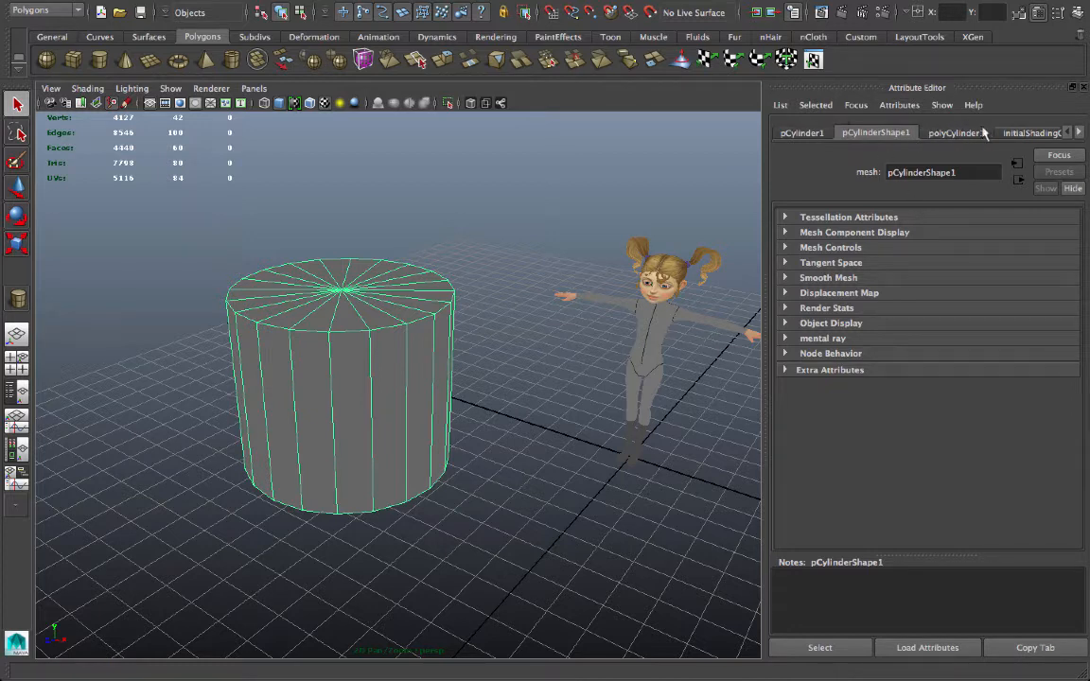
left_click(801, 132)
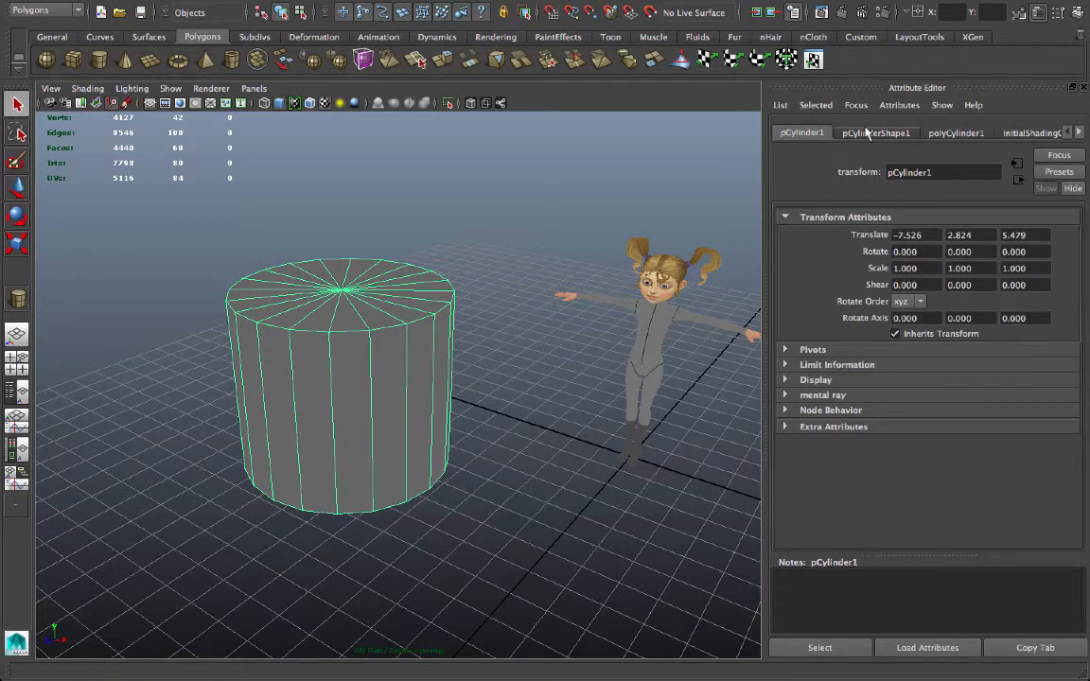
left_click(1079, 132)
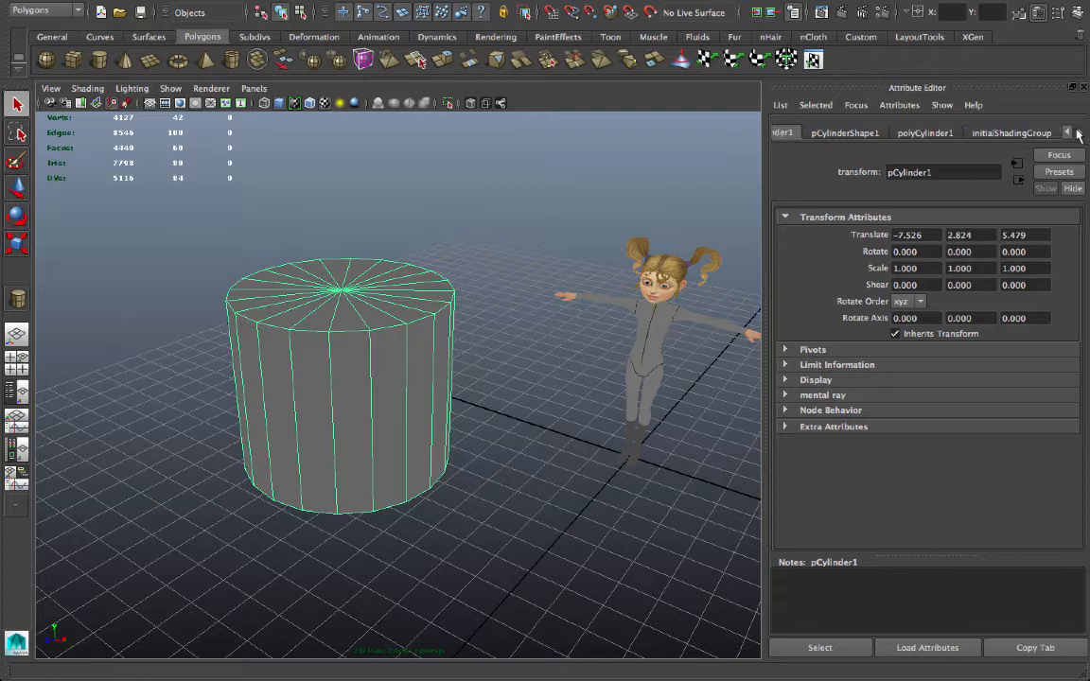
left_click(781, 132)
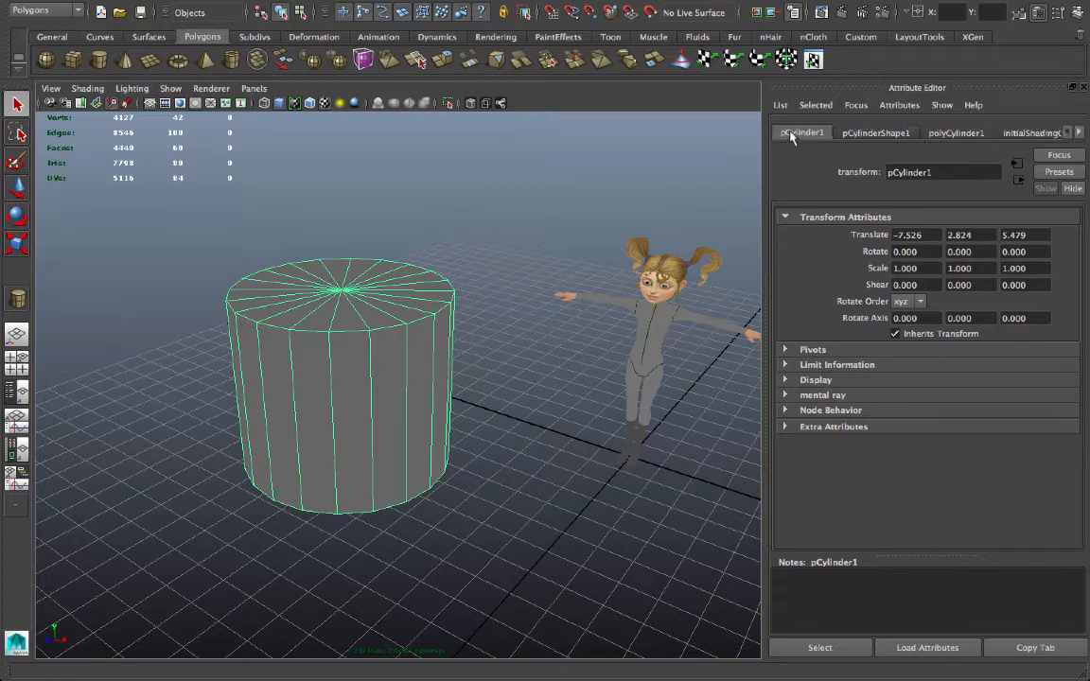
key("w")
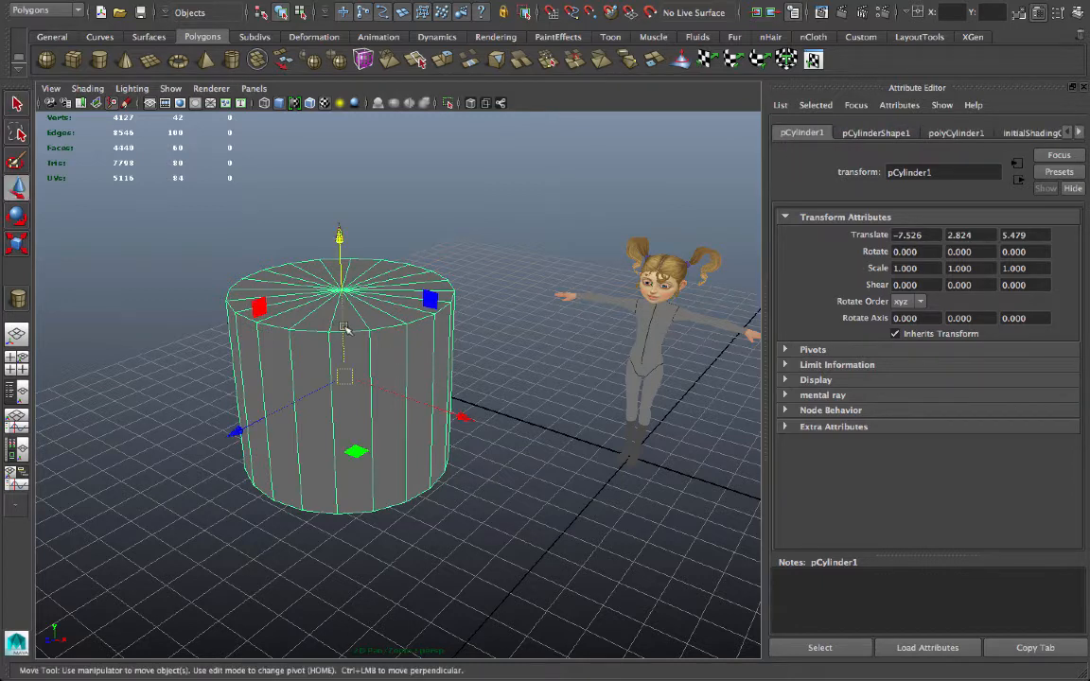
Step: Rename the cylinder test_cylinder_01 and set its Translate to 0, 0, 0
double_click(941, 172)
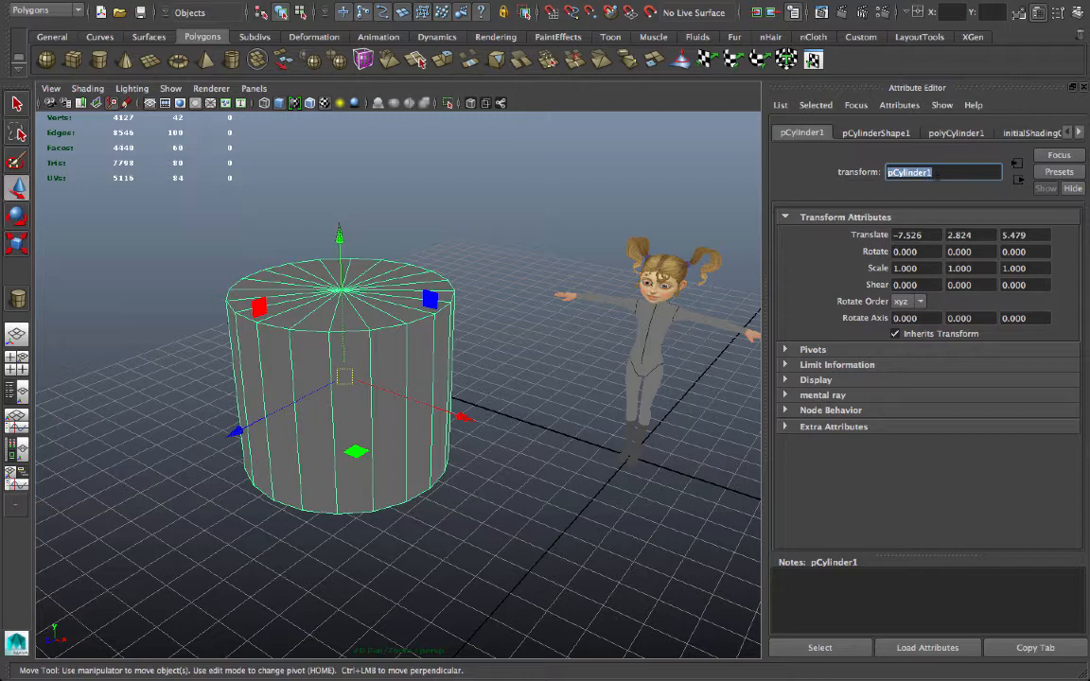
type("test_c")
key("Return")
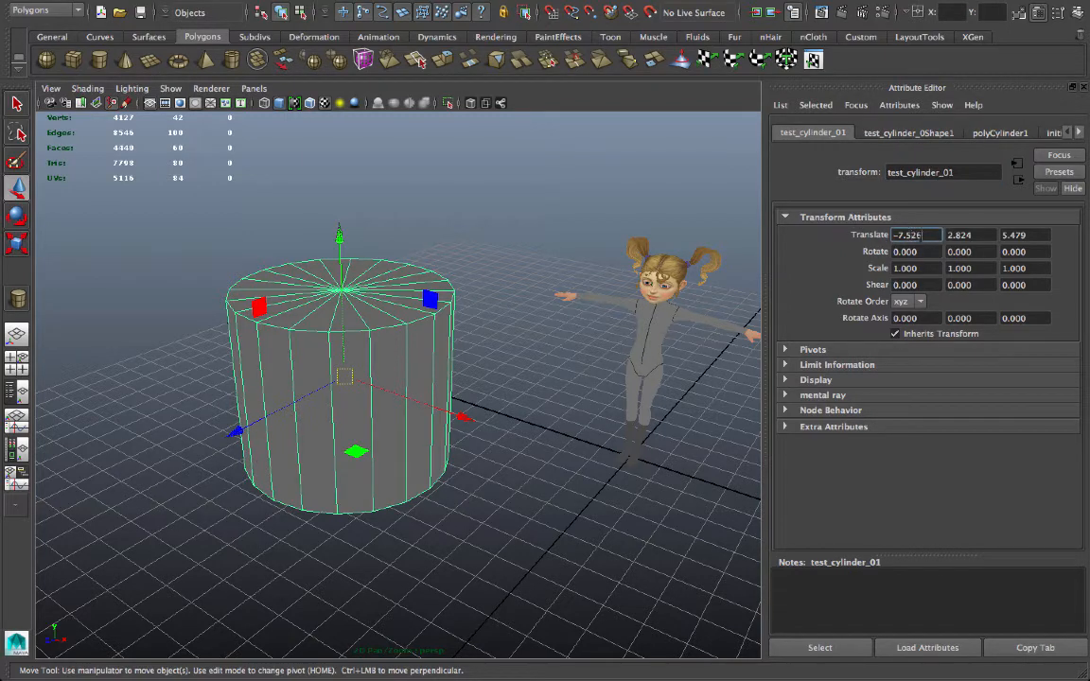
double_click(909, 234)
key("Tab")
key("Tab")
key("Tab")
double_click(908, 235)
type("0")
key("Tab")
type("0")
key("Tab")
type("0")
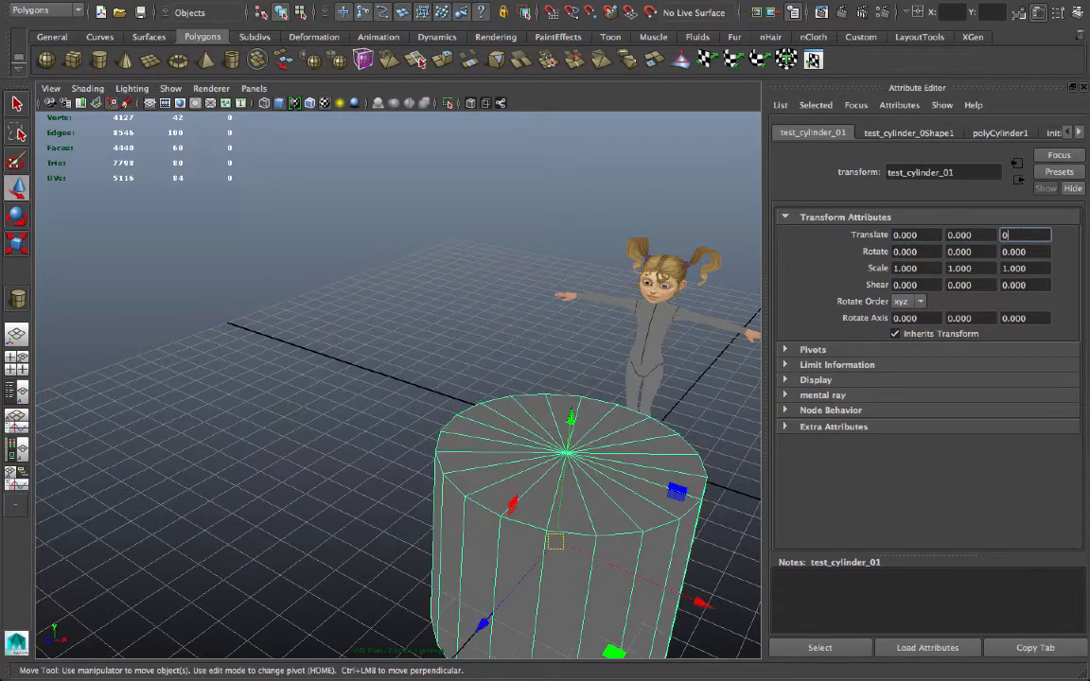
key("Return")
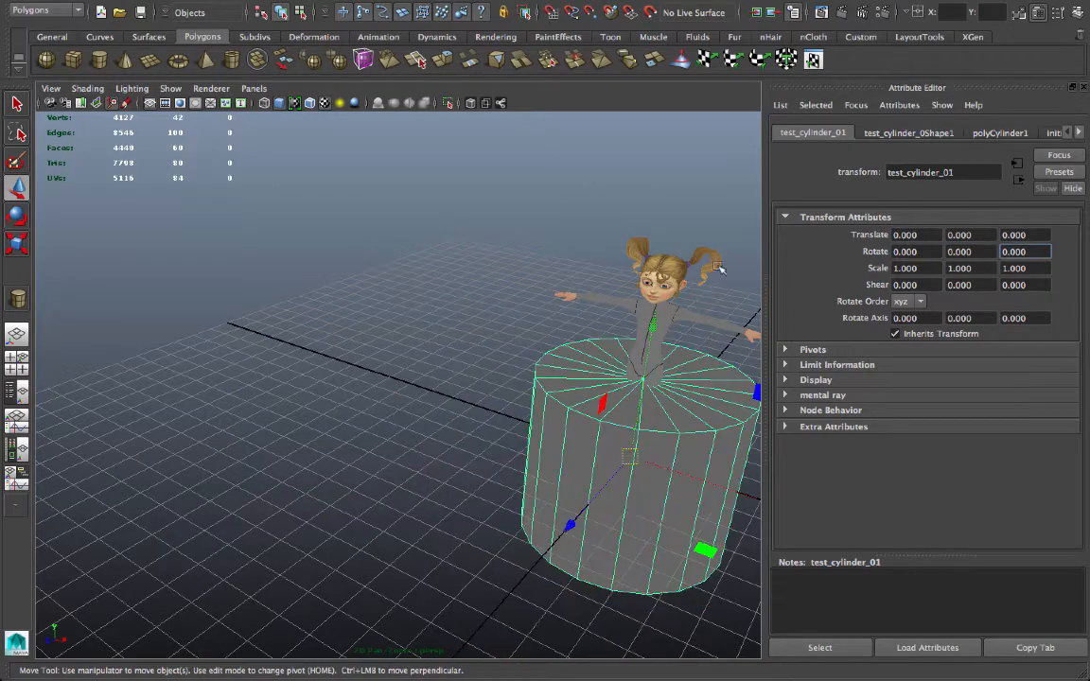
Step: Inspect the cylinder at the origin, then return it to its original position
mouse_move(634, 242)
left_mouse_down("alt")
mouse_move(436, 340)
mouse_move(473, 341)
left_mouse_up("alt")
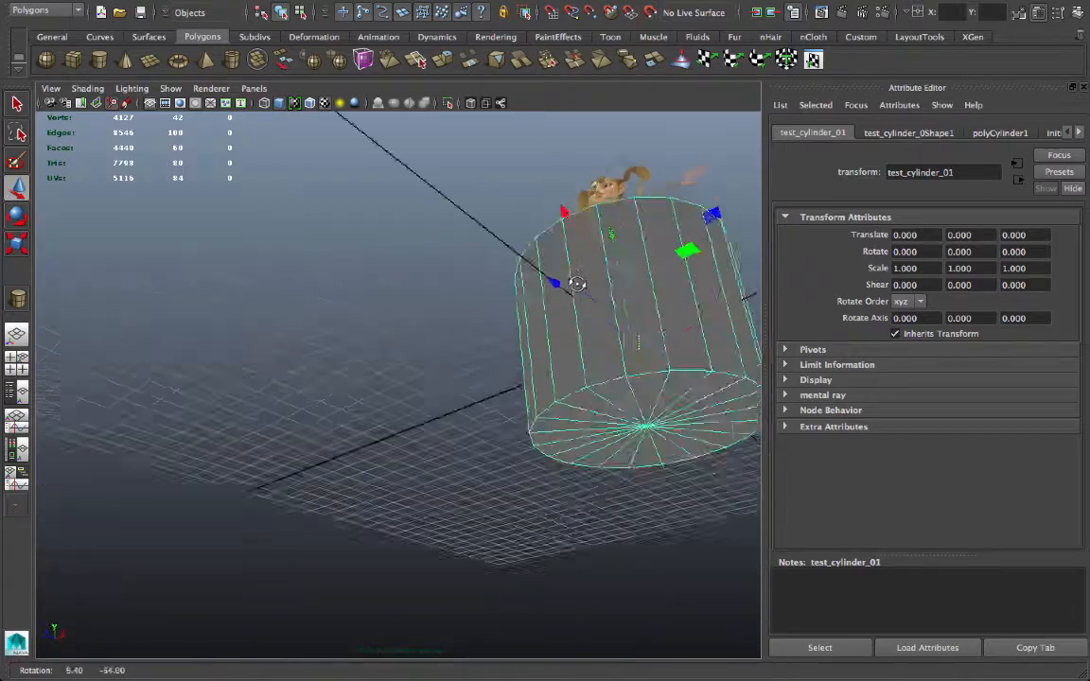
right_click_drag(473, 341, 485, 345, "alt")
left_click_drag(485, 345, 529, 378, "alt")
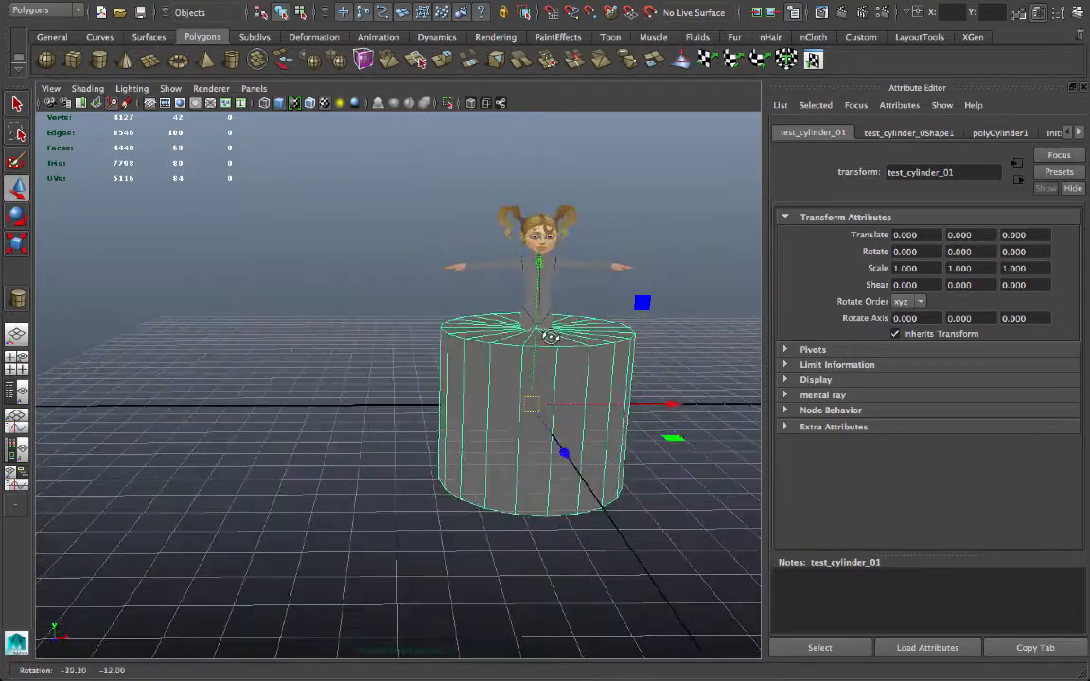
key("w")
left_click_drag(559, 445, 303, 365)
left_click_drag(556, 336, 606, 348, "alt")
Step: Trial a 90° rotation and 0.5 scale on the cylinder, then undo back to full-size pCylinder1
left_click(905, 251)
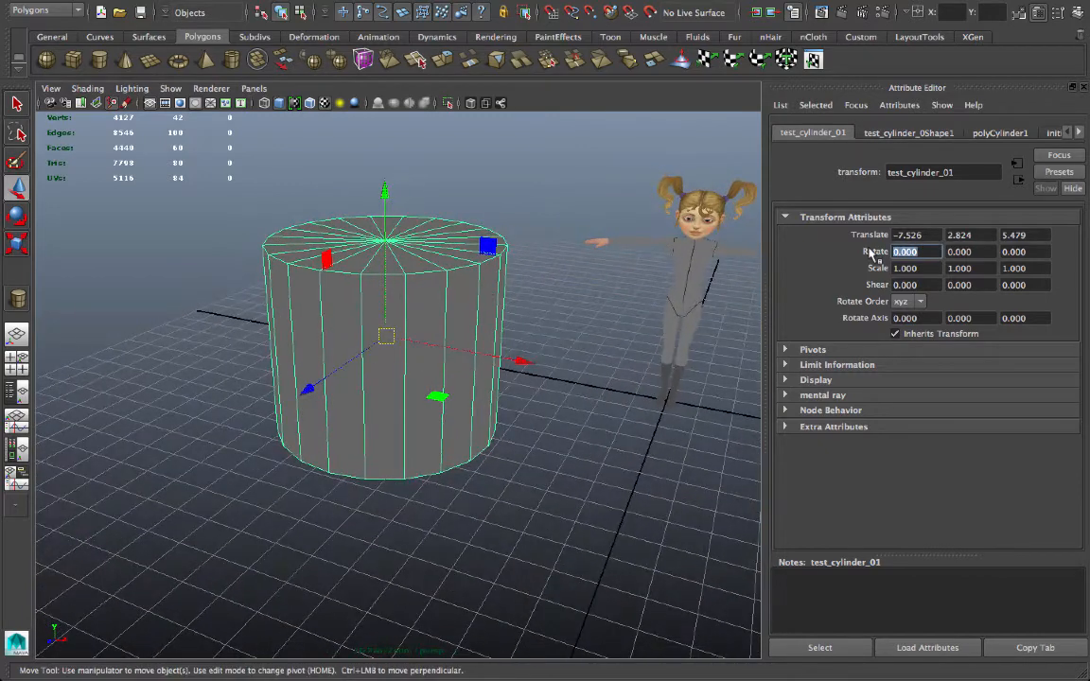
type("90")
key("Tab")
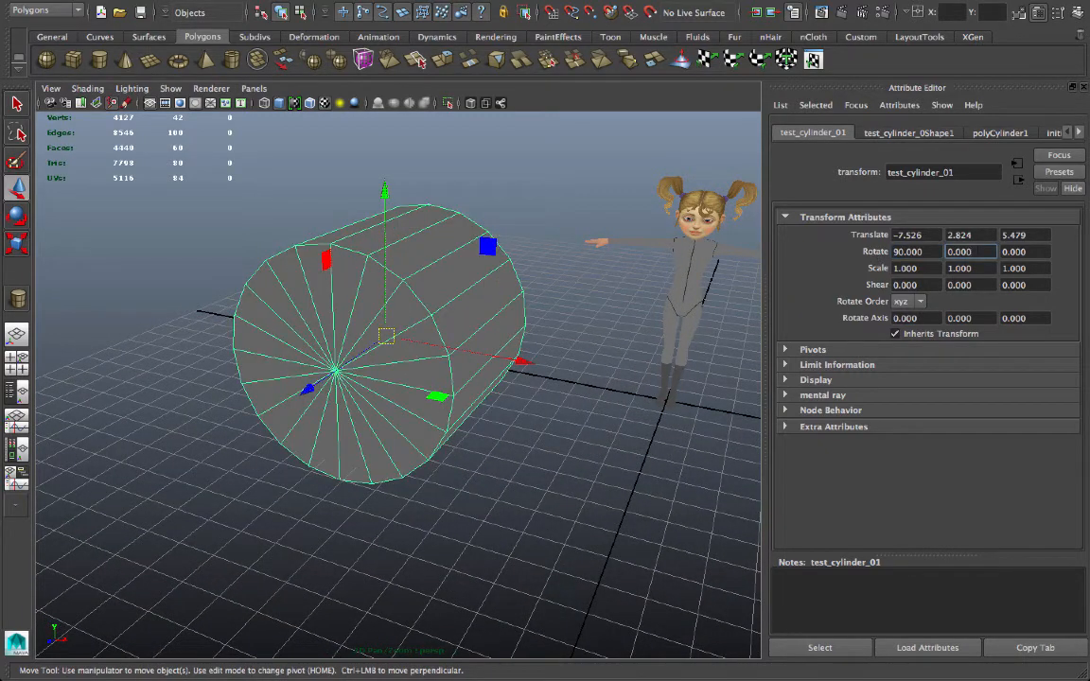
type("90")
key("Tab")
type("90")
key("Tab")
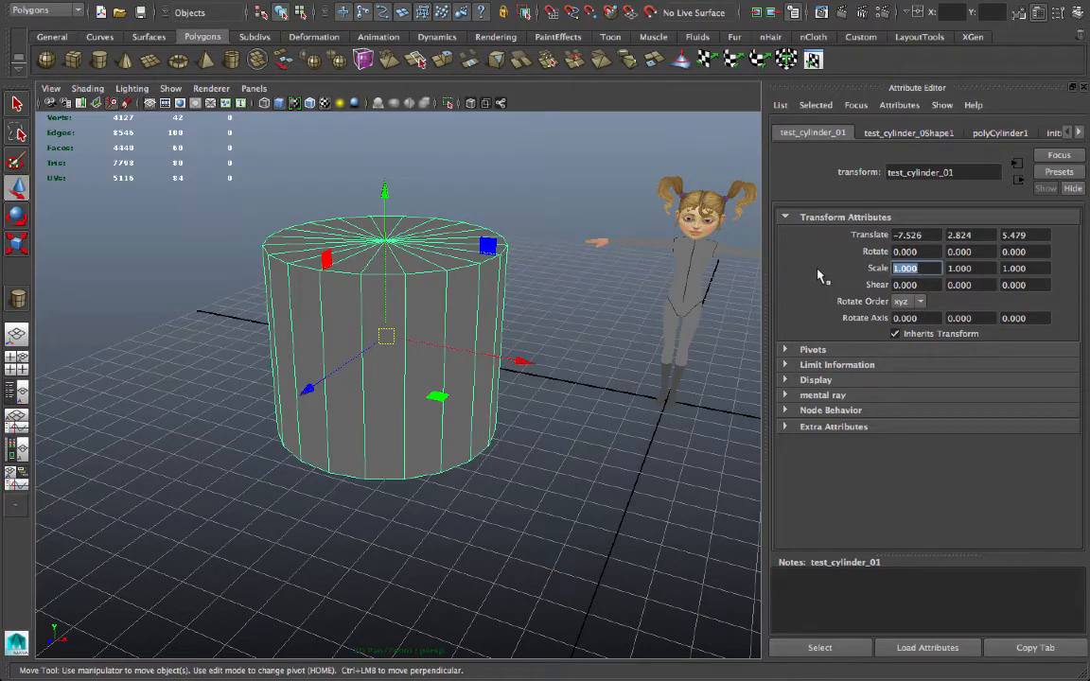
type("0.5")
key("Tab")
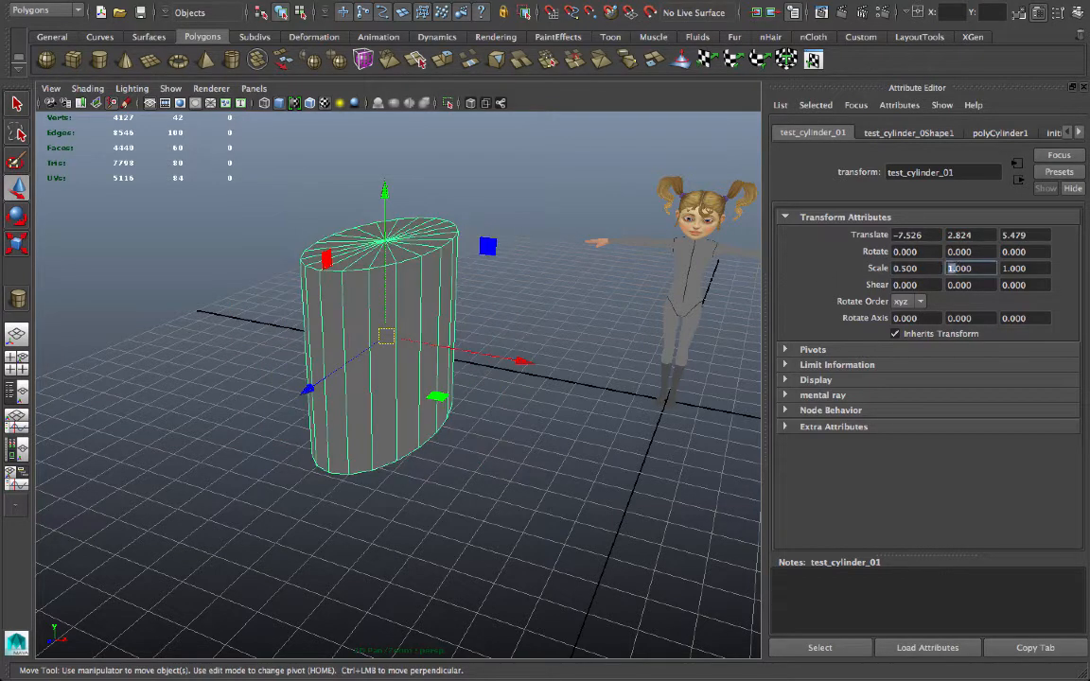
type("0.5")
key("Tab")
type("0.5")
key("Return")
left_click_drag(398, 313, 457, 367, "alt")
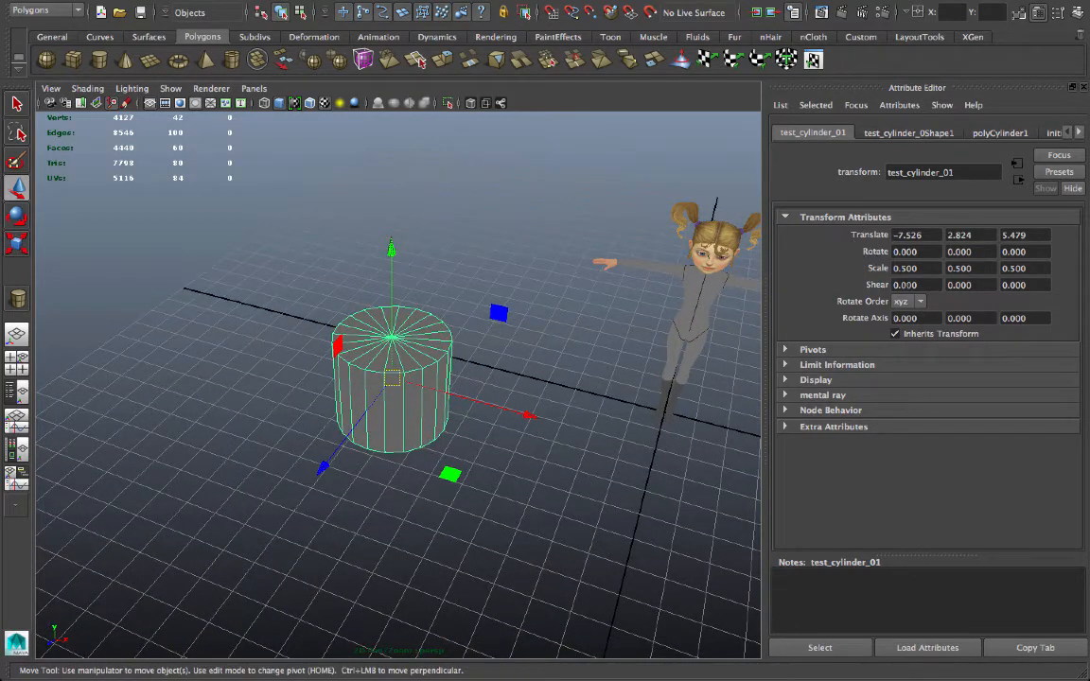
key("z")
key("z")
key("z")
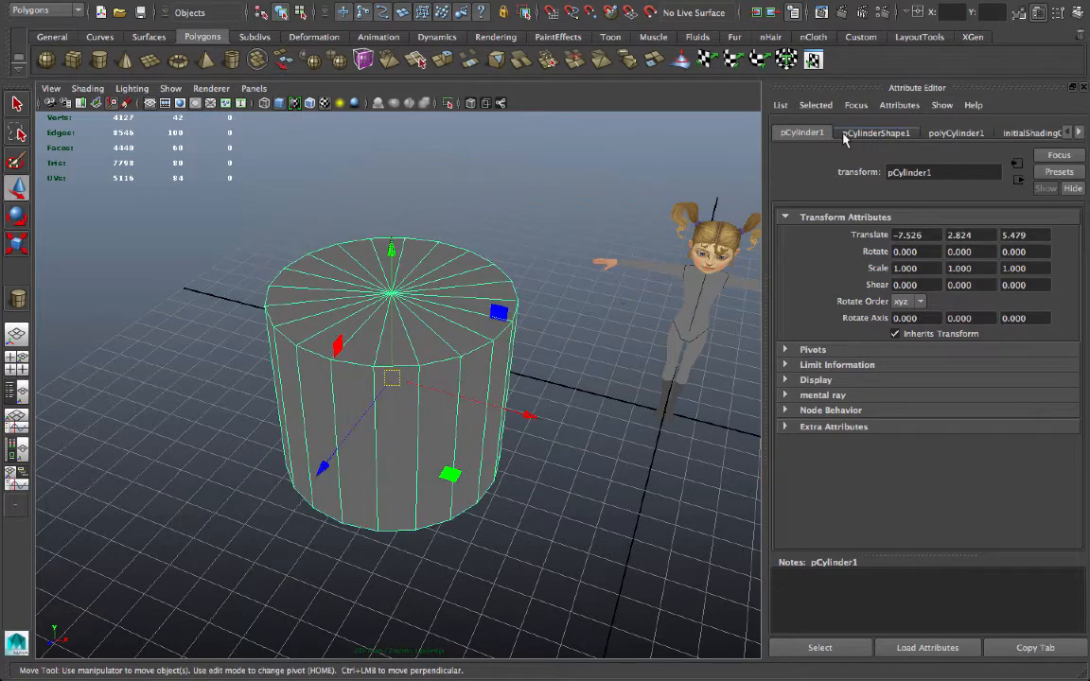
Step: In the polyCylinder1 history tab, set the cylinder's radius to 2 and height to 10
left_click(875, 133)
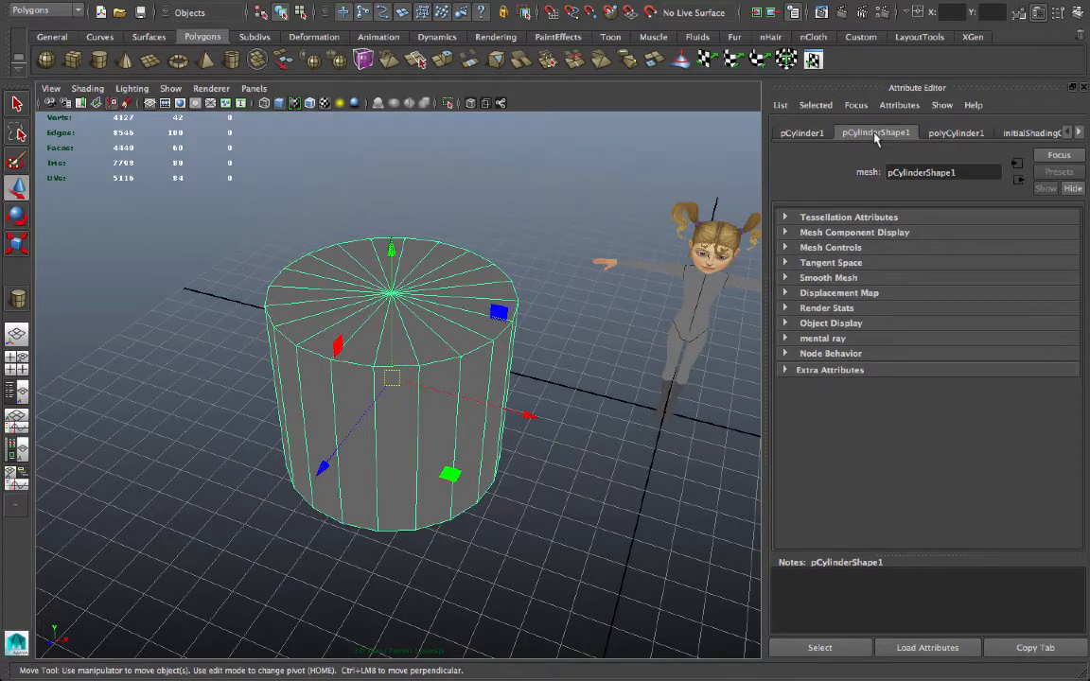
left_click(955, 133)
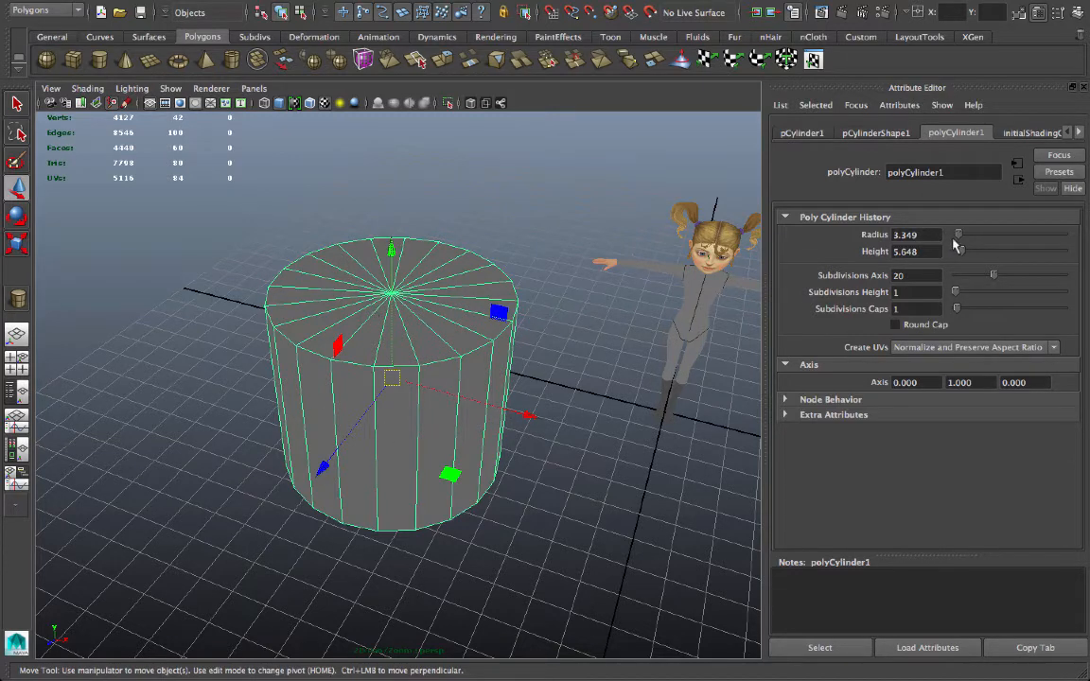
left_click_drag(959, 235, 964, 252)
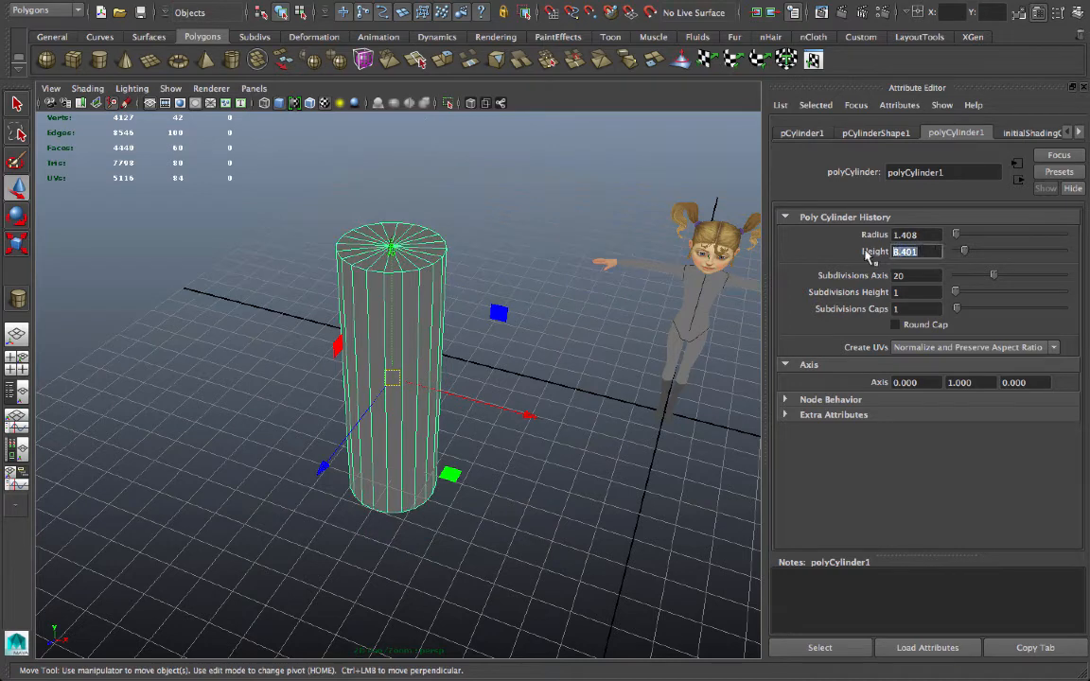
type("10")
key("Return")
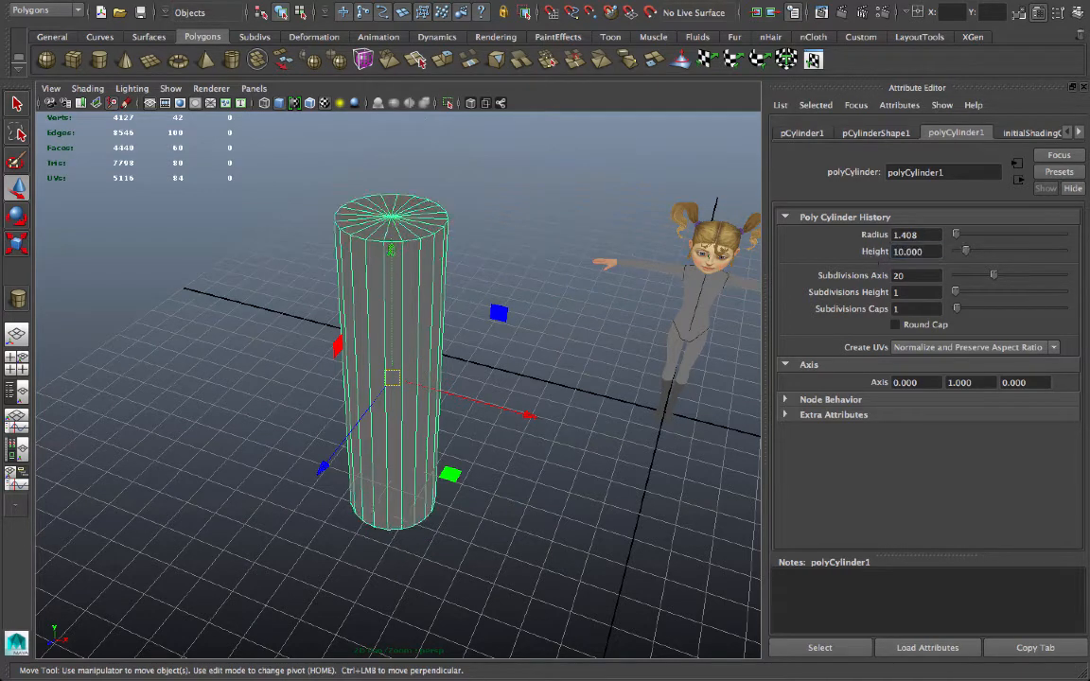
type("2")
key("Return")
left_click_drag(567, 426, 568, 378, "alt")
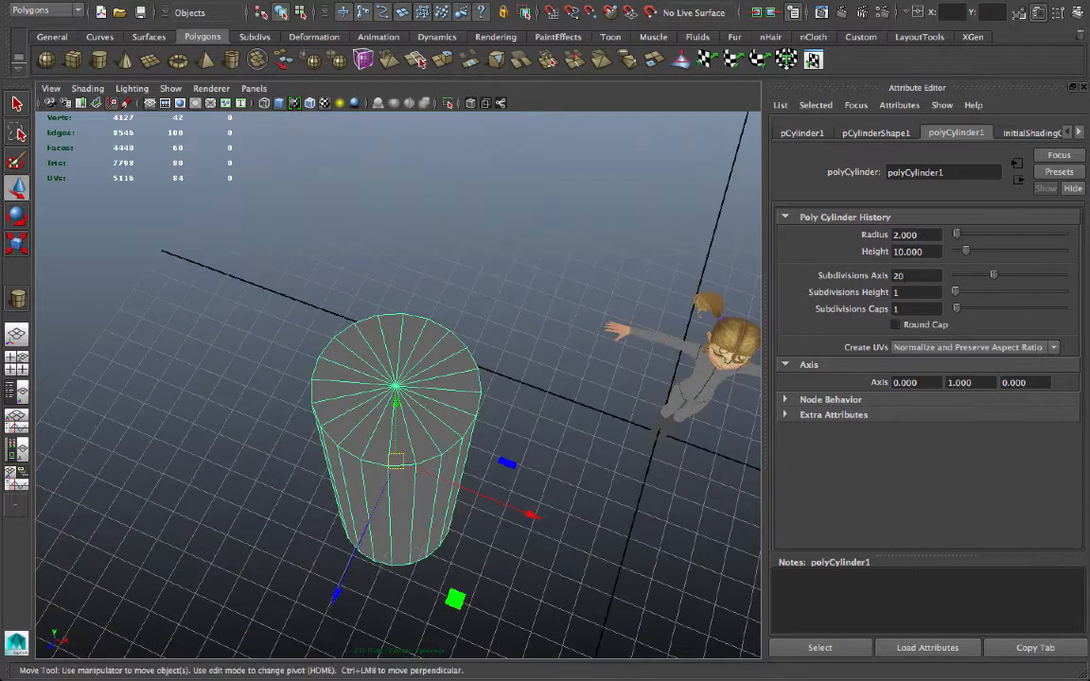
Step: Try 12 and 80 axis subdivisions, then settle on 16 sides for the cylinder
left_click(915, 275)
type("2")
key("Return")
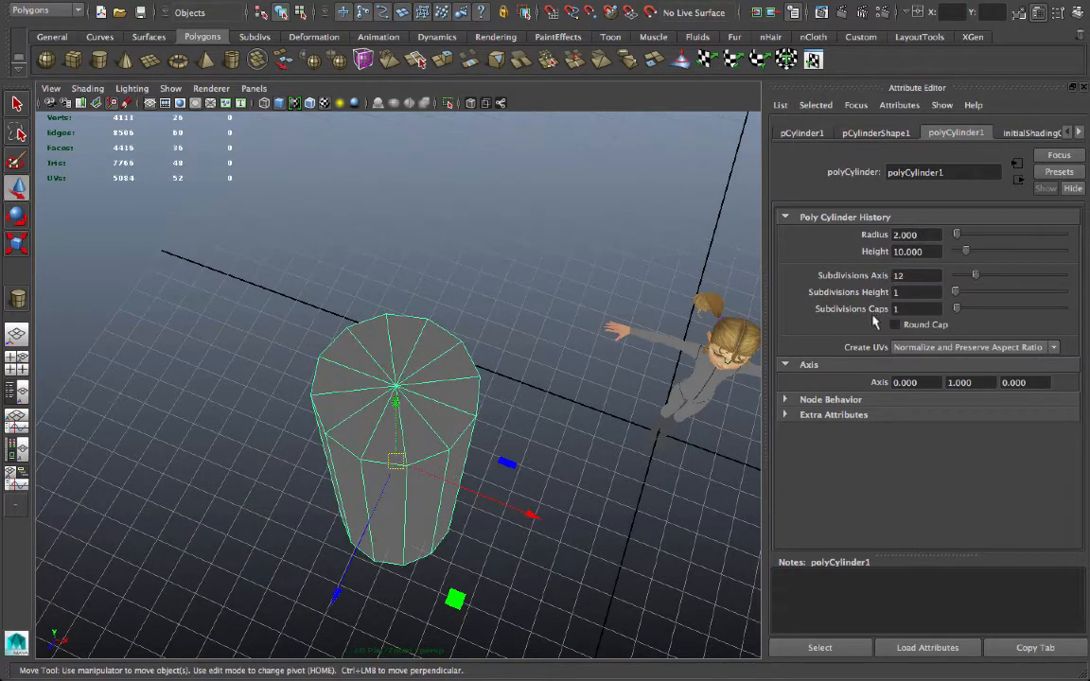
left_click_drag(473, 379, 423, 360, "alt")
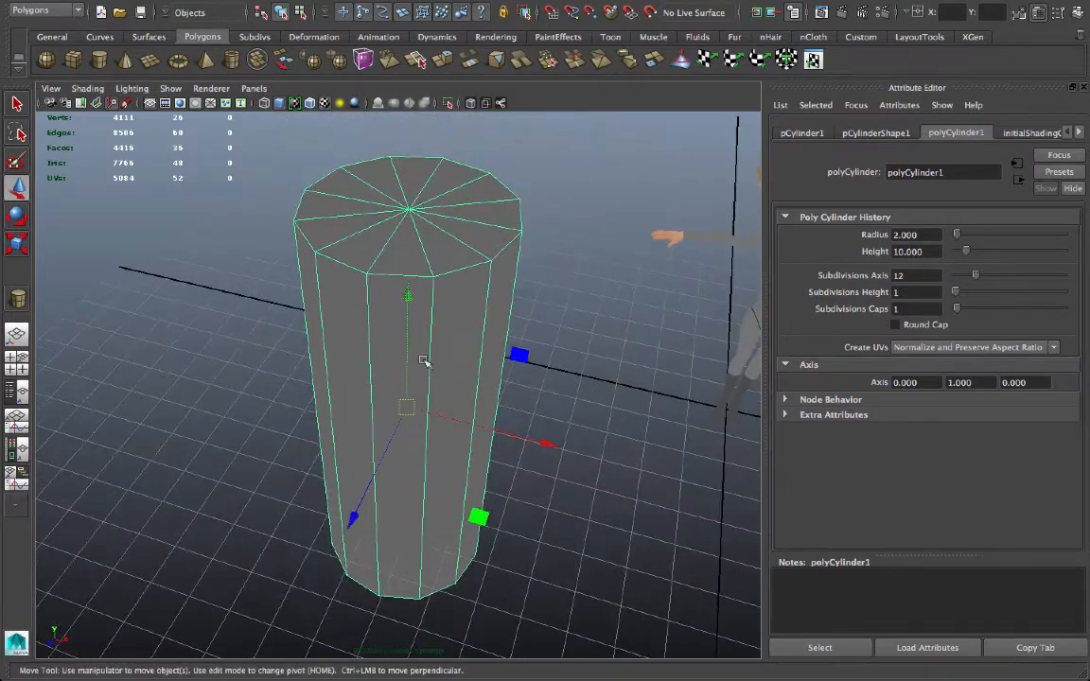
left_click(916, 274)
type("80")
key("Return")
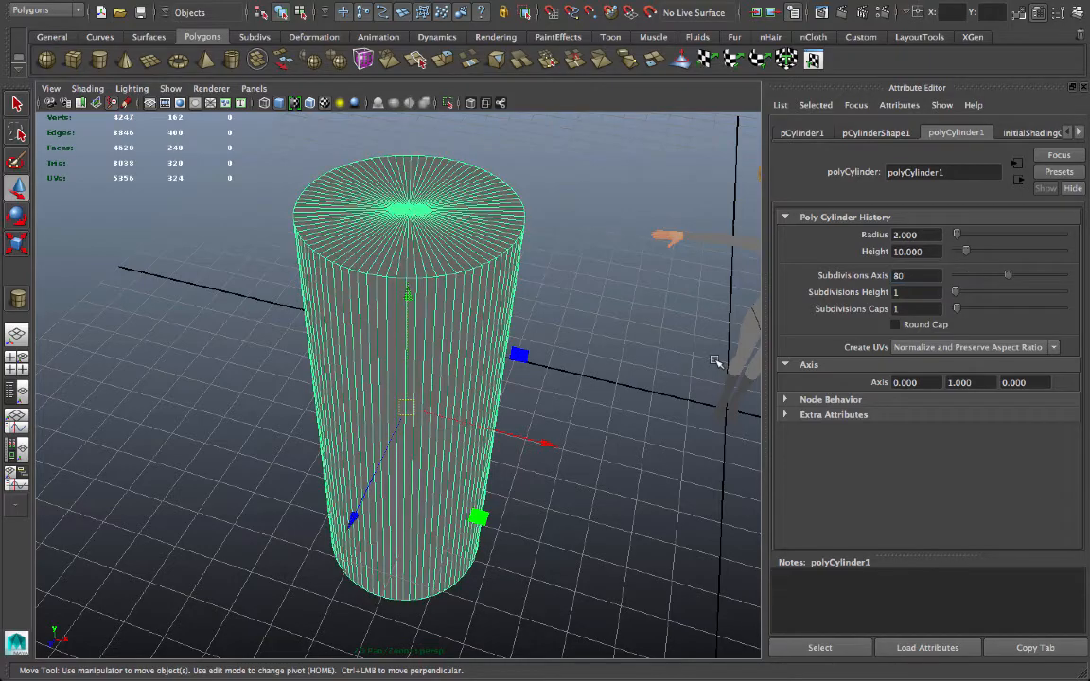
mouse_move(643, 326)
left_mouse_down("alt")
mouse_move(464, 454)
mouse_move(487, 432)
mouse_move(407, 360)
mouse_move(460, 483)
left_mouse_up("alt")
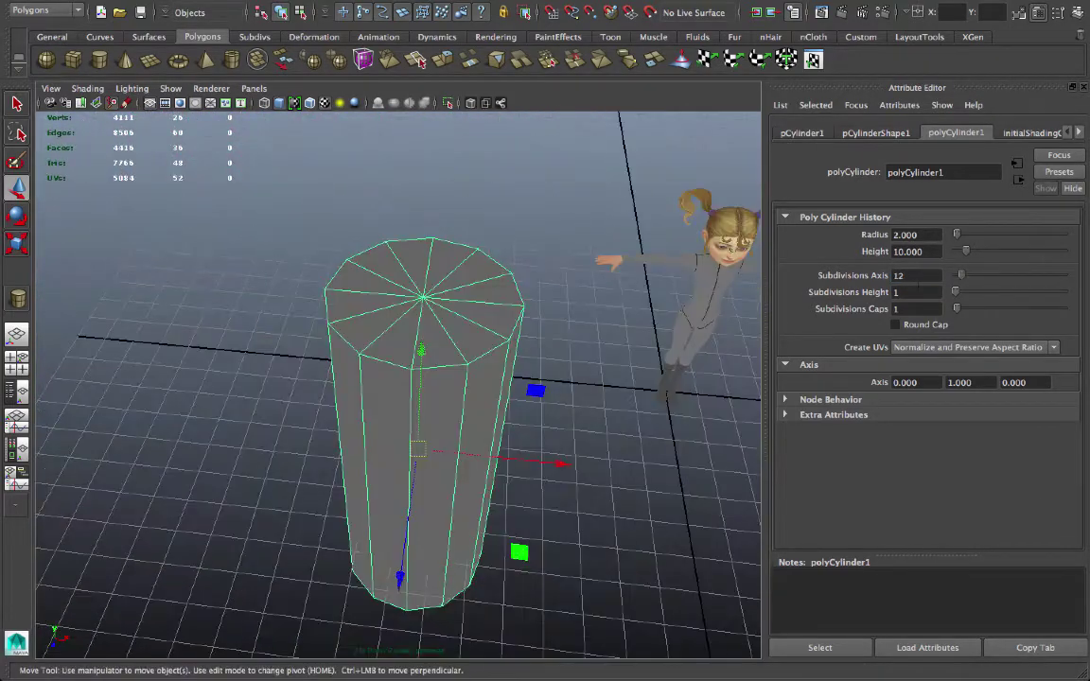
left_click(907, 276)
key("Return")
mouse_move(378, 473)
left_mouse_down("alt")
mouse_move(317, 404)
mouse_move(435, 418)
left_mouse_up("alt")
mouse_move(511, 376)
left_mouse_down("alt")
mouse_move(521, 288)
mouse_move(378, 303)
left_mouse_up("alt")
right_click_drag(397, 322, 455, 423, "alt")
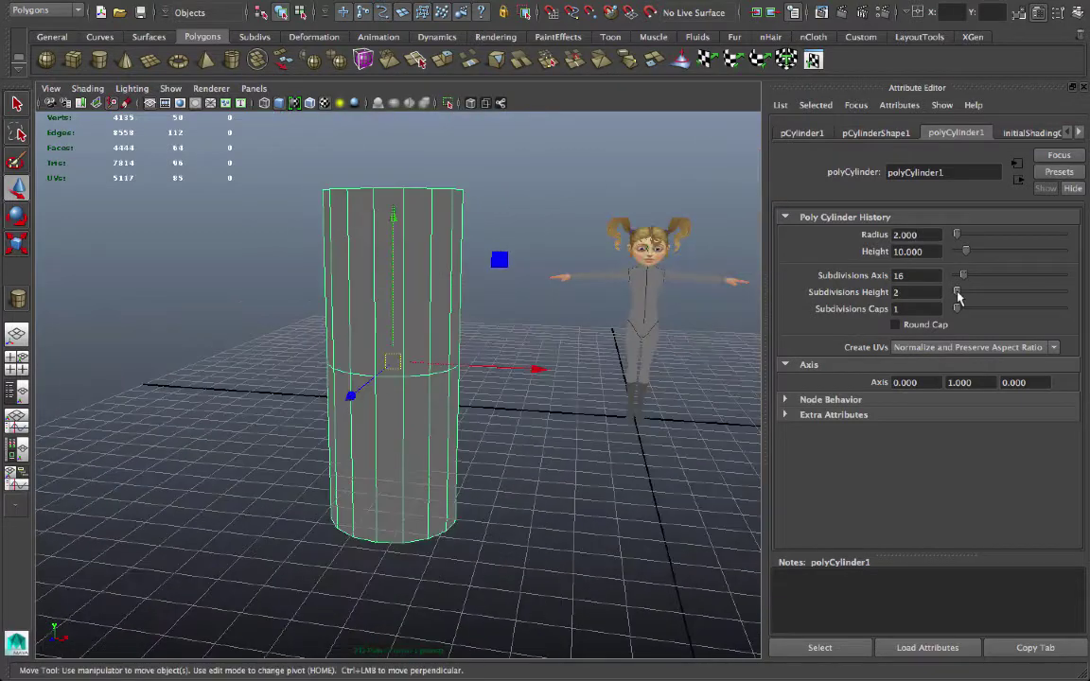
Step: Raise the cylinder's height subdivisions to 8
left_click_drag(958, 293, 965, 293)
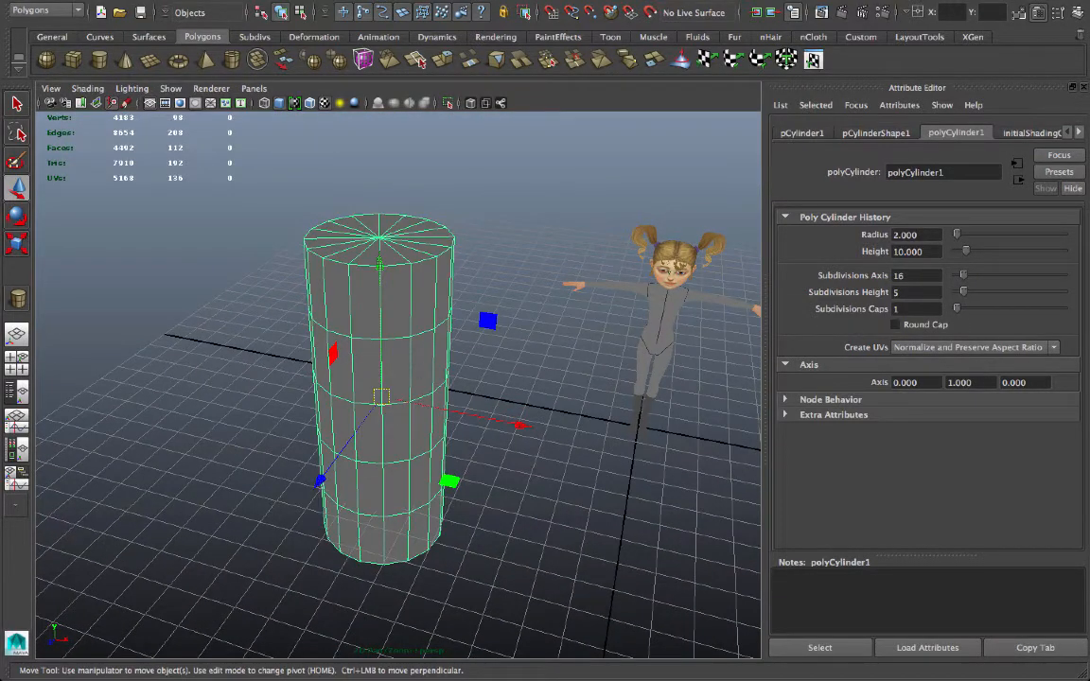
double_click(915, 292)
type("8")
key("Return")
mouse_move(408, 483)
left_mouse_down("alt")
mouse_move(570, 337)
mouse_move(483, 483)
mouse_move(557, 445)
mouse_move(531, 452)
left_mouse_up("alt")
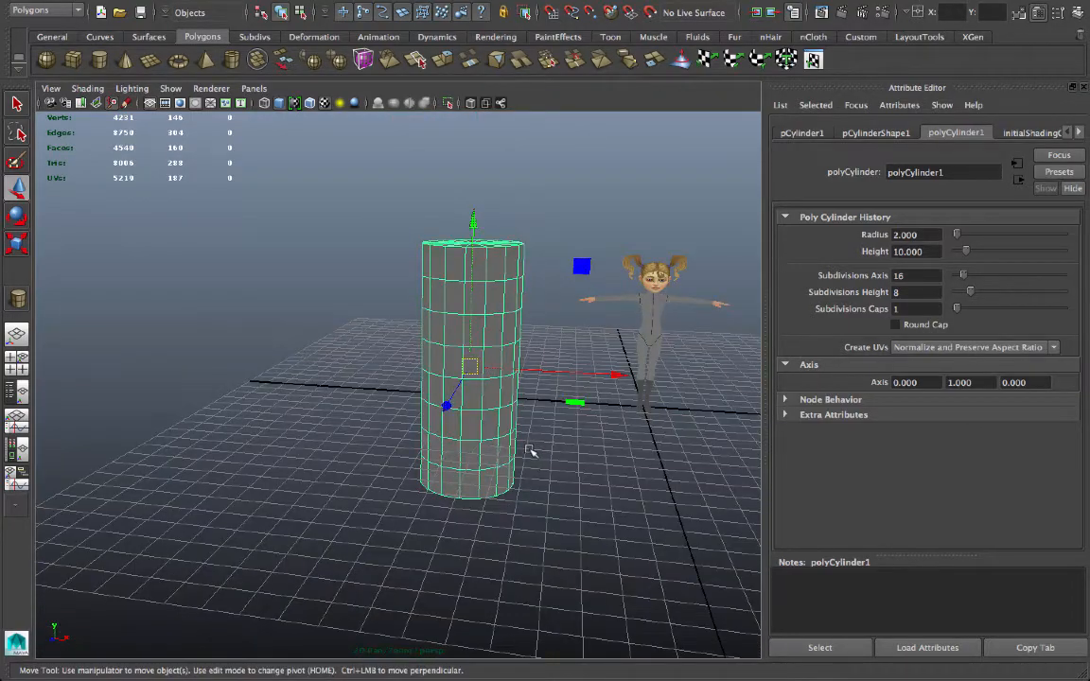
right_click_drag(532, 442, 524, 434, "alt")
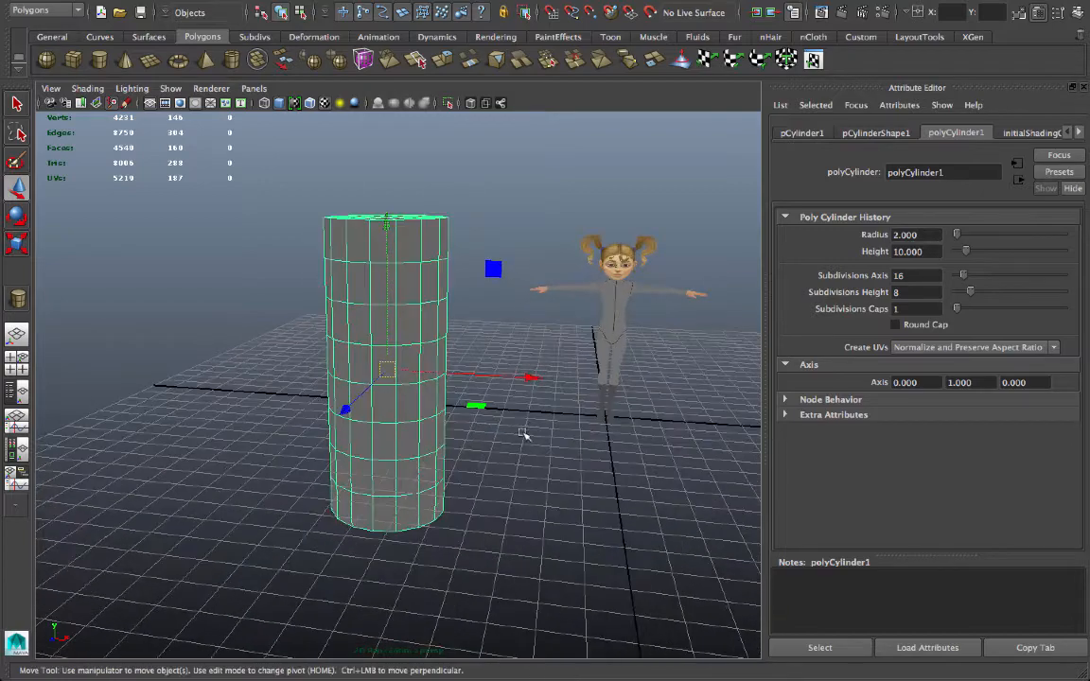
left_click_drag(519, 424, 481, 440, "alt")
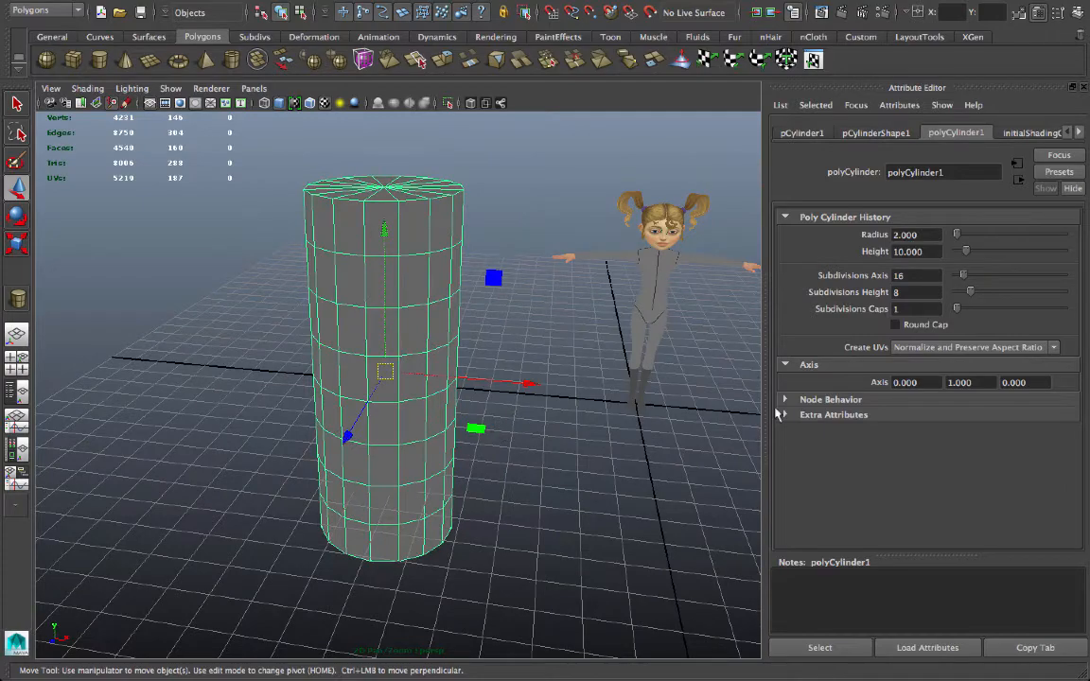
mouse_move(662, 397)
left_mouse_down("alt")
mouse_move(634, 402)
mouse_move(577, 369)
left_mouse_up("alt")
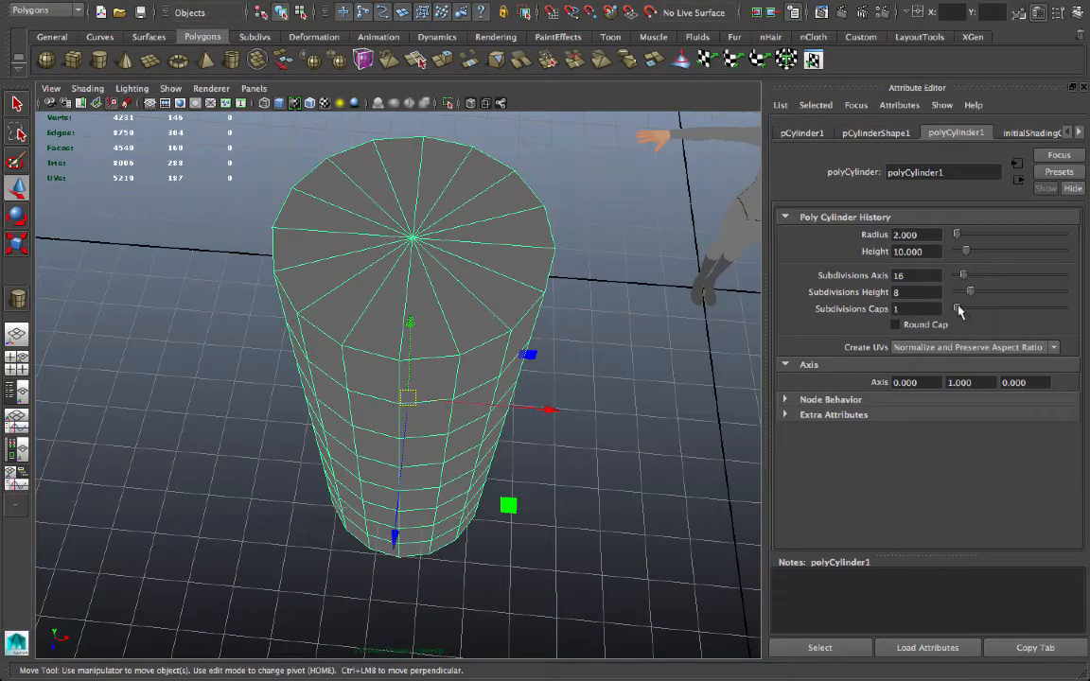
Step: Give the cylinder's caps 7 concentric ring subdivisions
left_click_drag(957, 309, 971, 309)
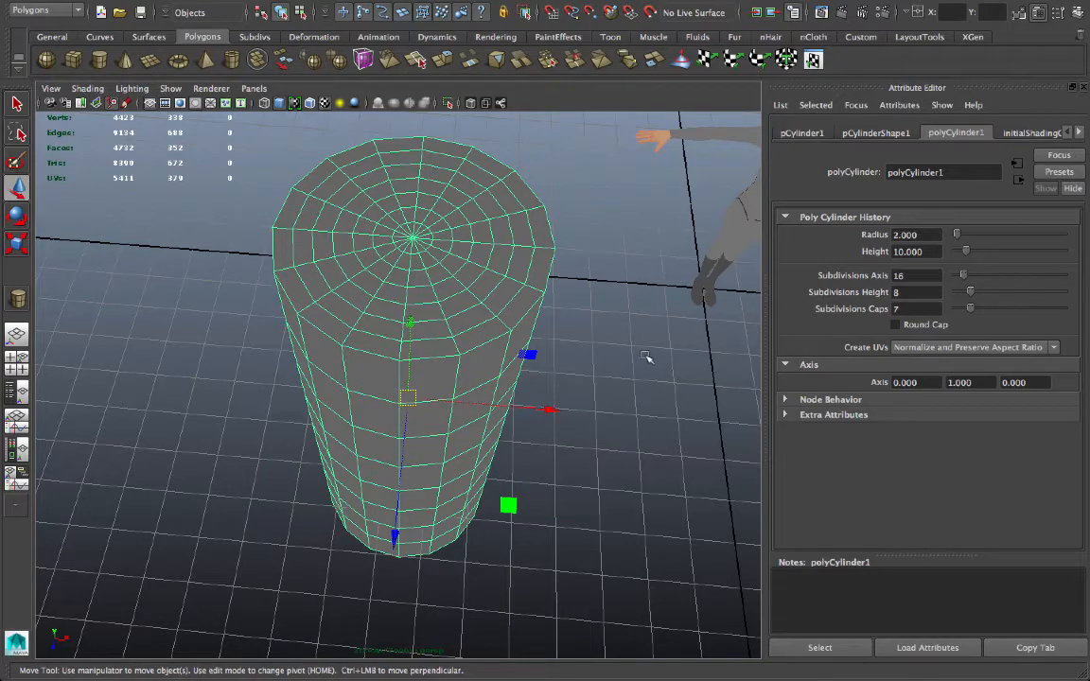
mouse_move(639, 356)
left_mouse_down("alt")
mouse_move(681, 419)
mouse_move(624, 416)
left_mouse_up("alt")
right_click_drag(624, 416, 530, 416, "alt")
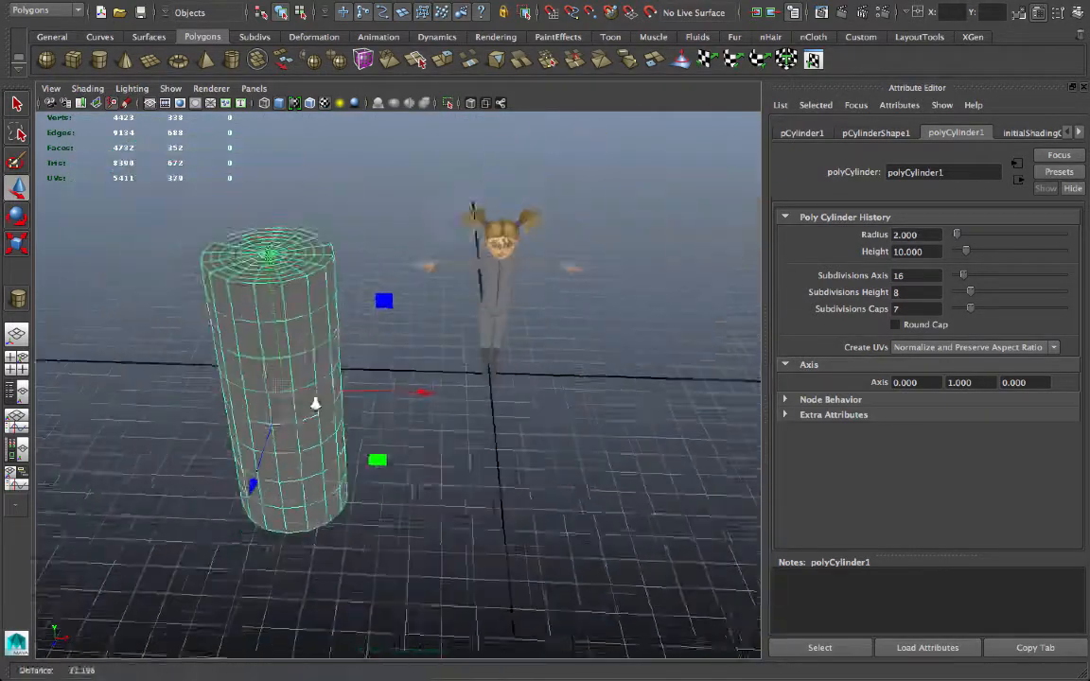
mouse_move(530, 416)
left_mouse_down("alt")
mouse_move(492, 416)
mouse_move(568, 426)
left_mouse_up("alt")
Step: Create a sphere beside the cylinder with radius 4.905 and 16 axis and height subdivisions
left_click(45, 60)
right_click_drag(568, 426, 586, 402, "alt")
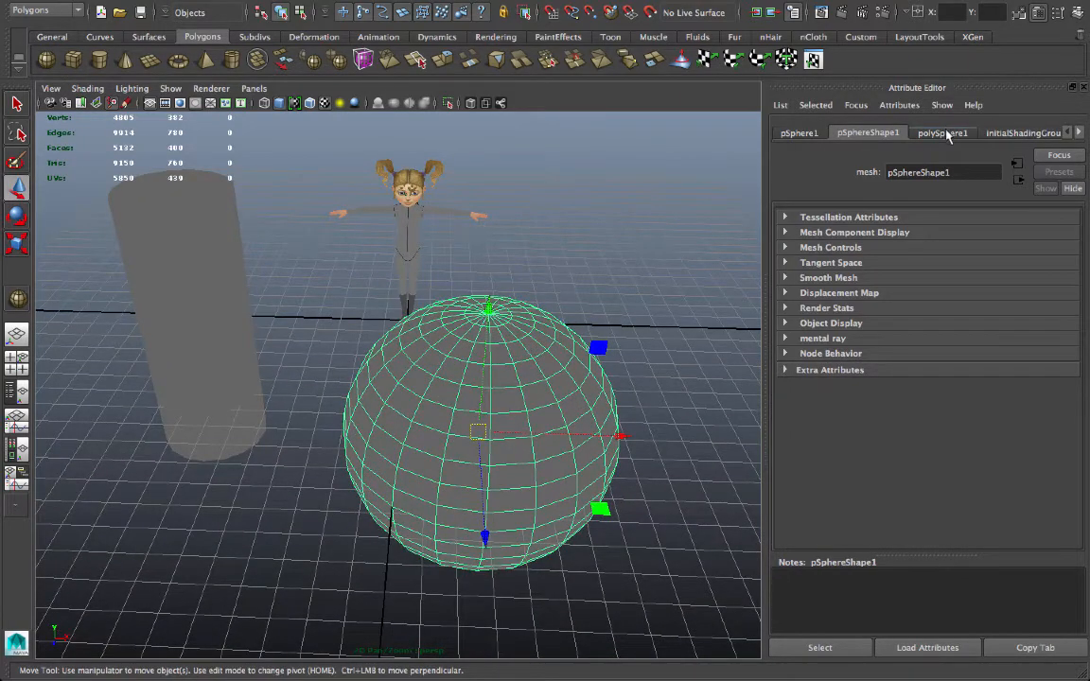
left_click(943, 133)
right_click_drag(218, 152, 246, 142, "alt")
mouse_move(957, 236)
left_mouse_down()
mouse_move(973, 260)
mouse_move(951, 260)
left_mouse_up()
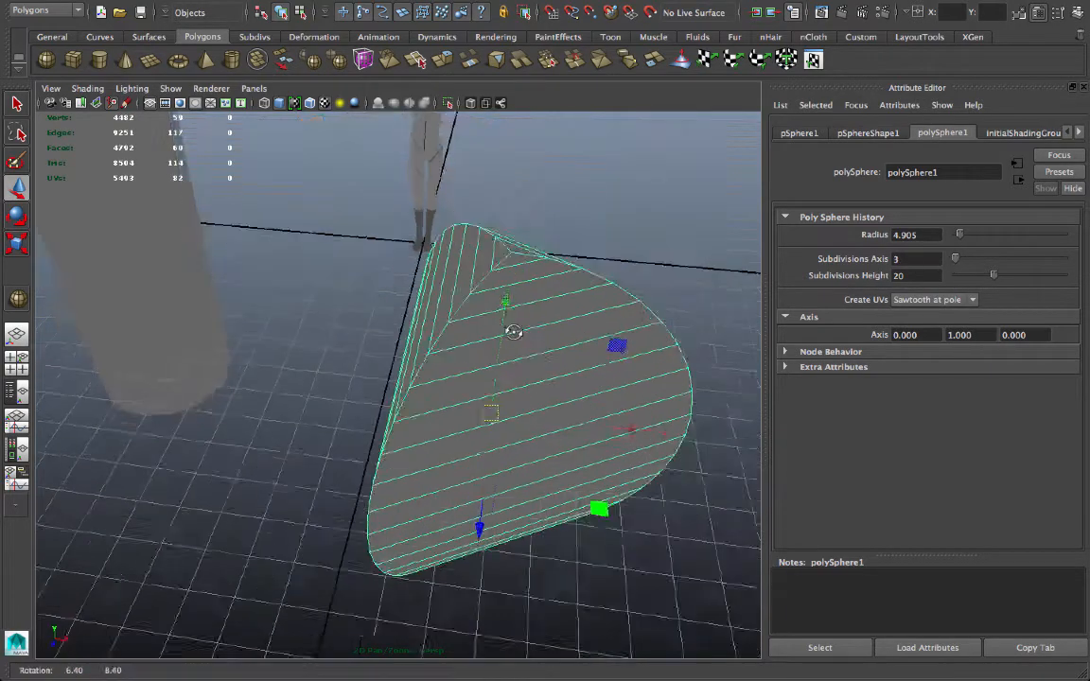
left_click_drag(511, 341, 473, 398, "alt")
left_click_drag(955, 258, 982, 259)
type("6")
key("Return")
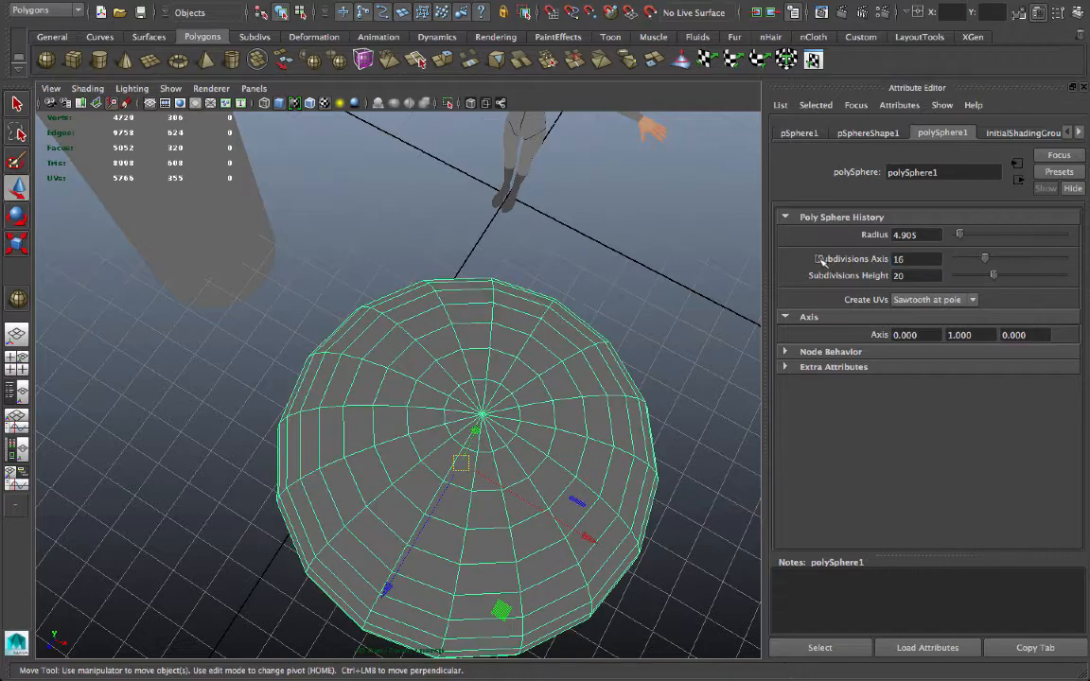
left_click_drag(421, 369, 428, 284, "alt")
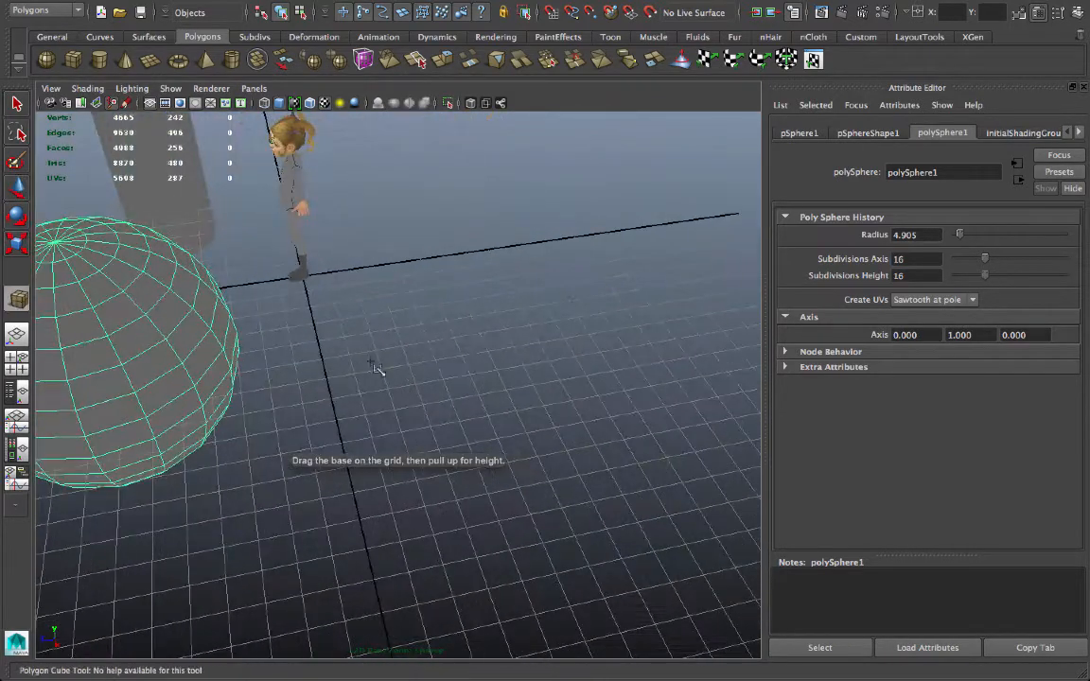
Step: Create a polygon cube and set it to width 12, height 4, depth 6 in polyCube1
mouse_move(370, 373)
left_mouse_down()
mouse_move(470, 338)
mouse_move(478, 247)
mouse_move(426, 284)
left_mouse_up()
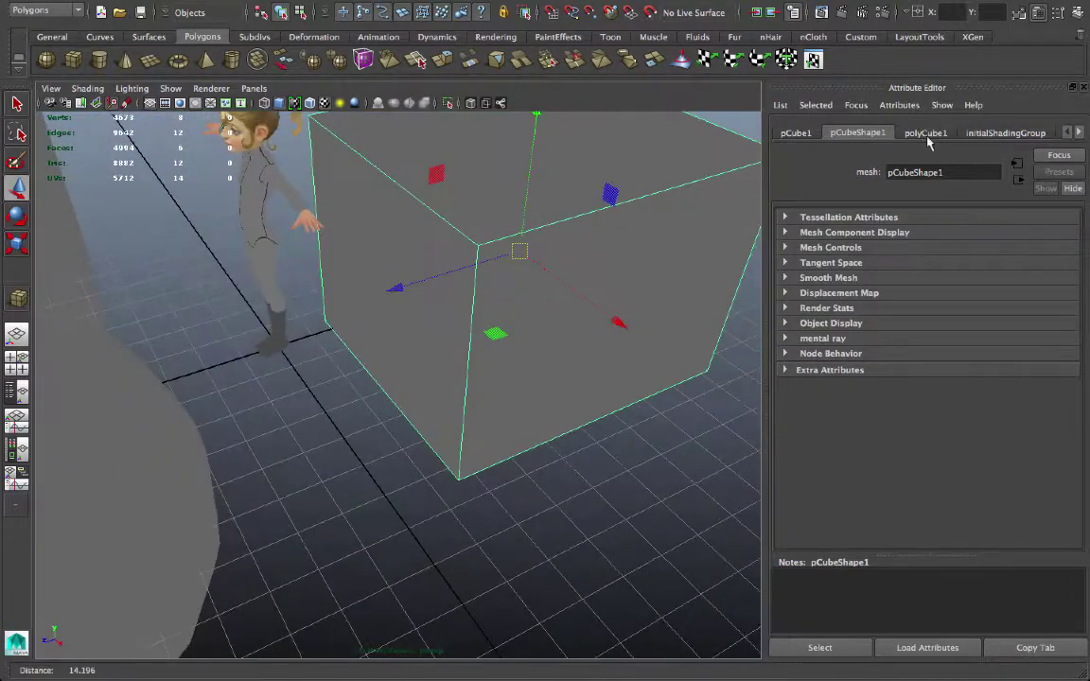
left_click(925, 132)
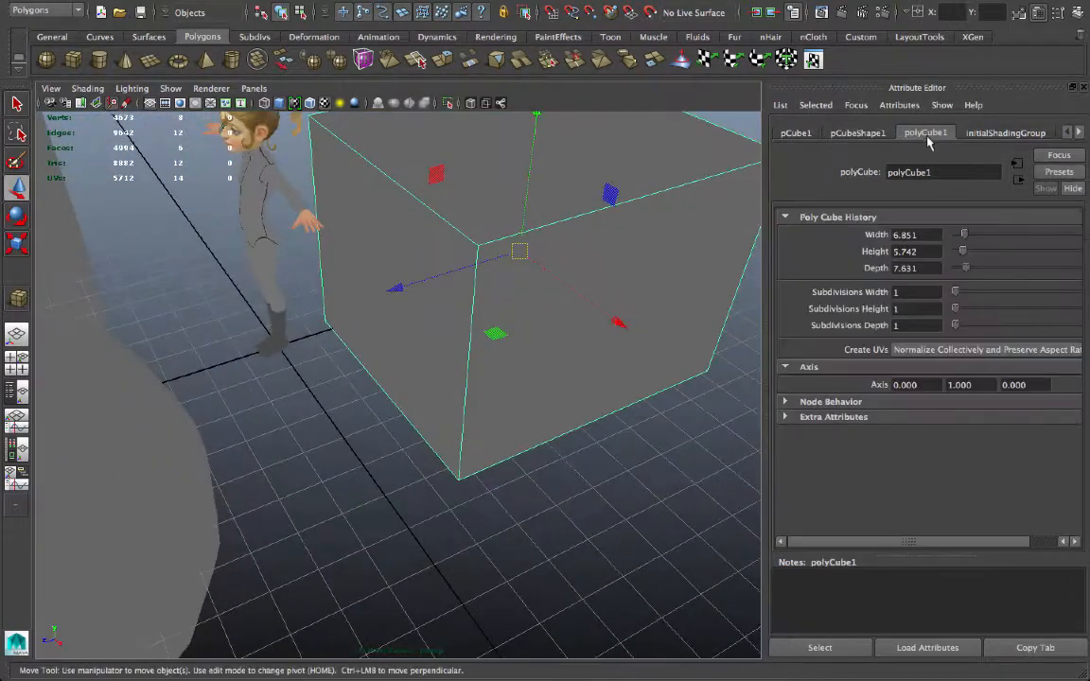
left_click_drag(632, 224, 529, 312, "alt")
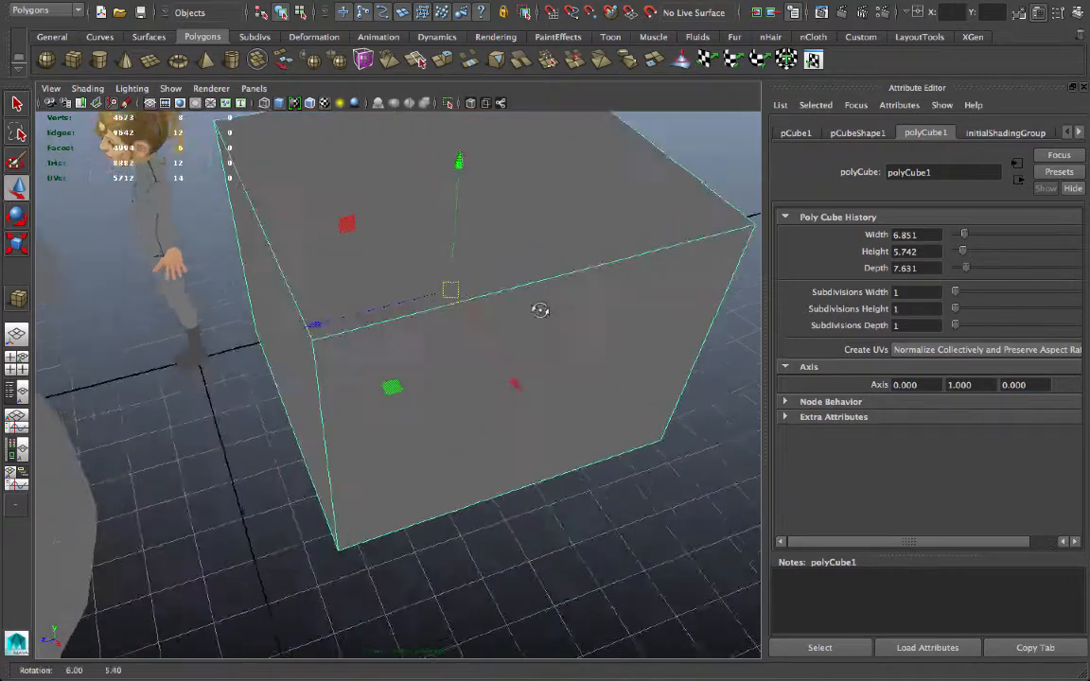
type("12")
key("Return")
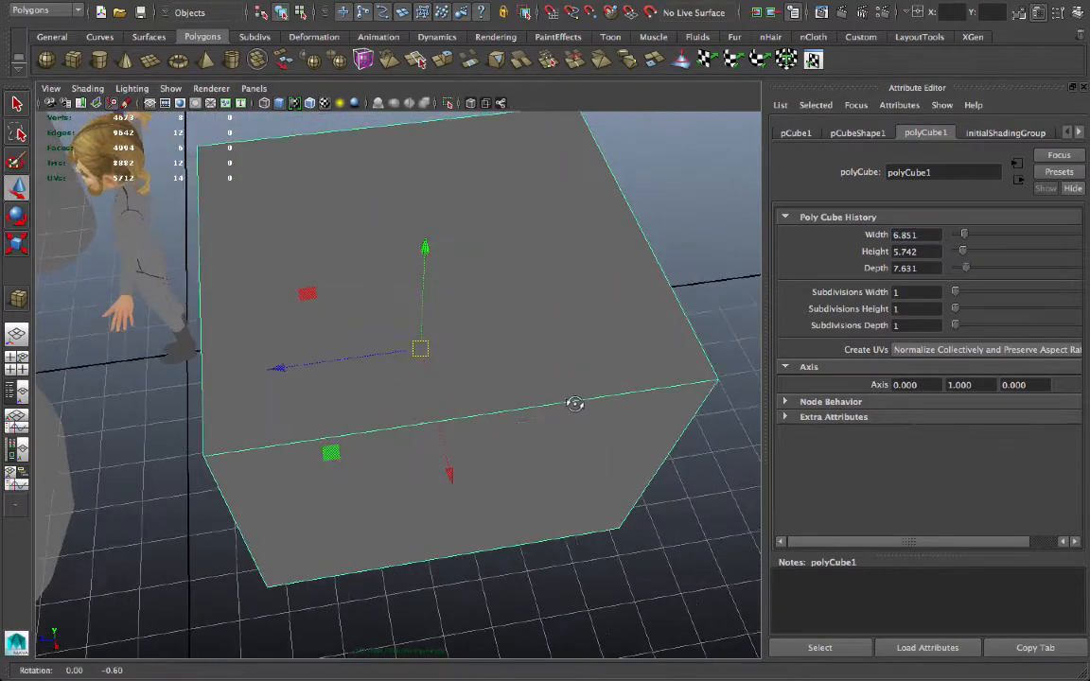
left_click_drag(530, 406, 605, 340, "alt")
type("12.000")
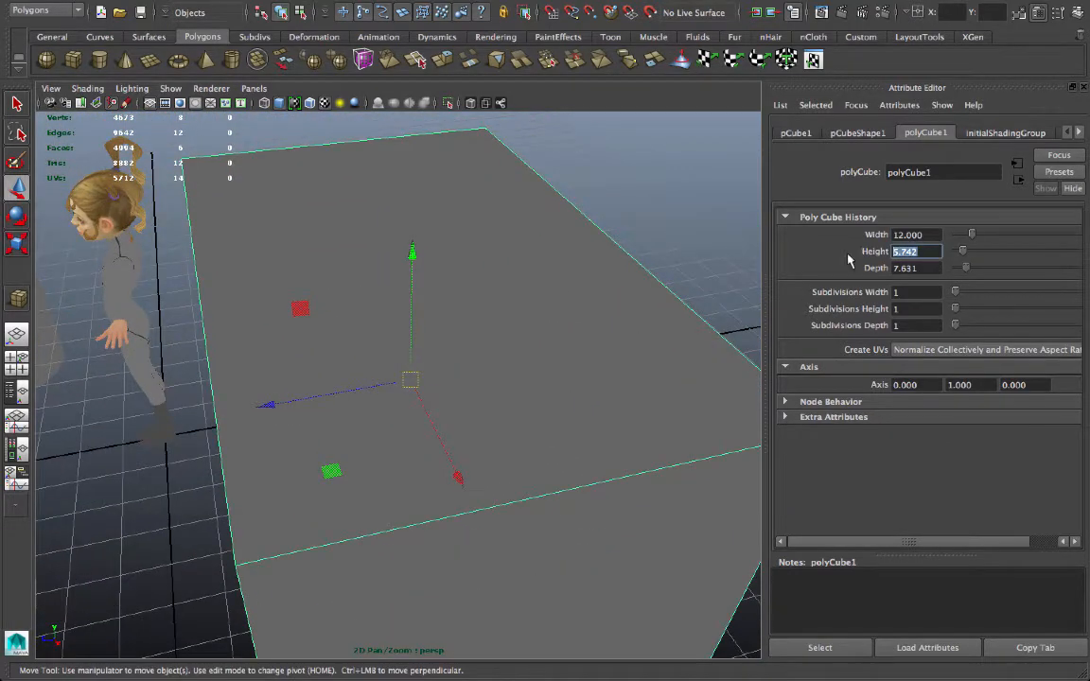
type("4")
key("Return")
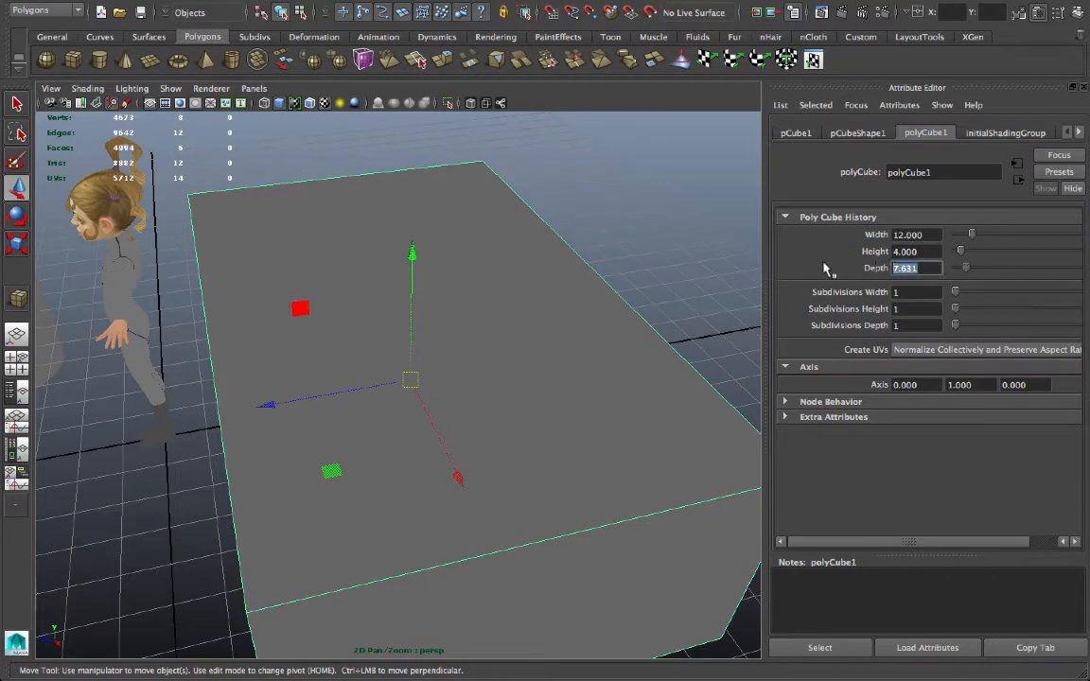
type("6")
key("Return")
left_click_drag(733, 248, 662, 284, "alt")
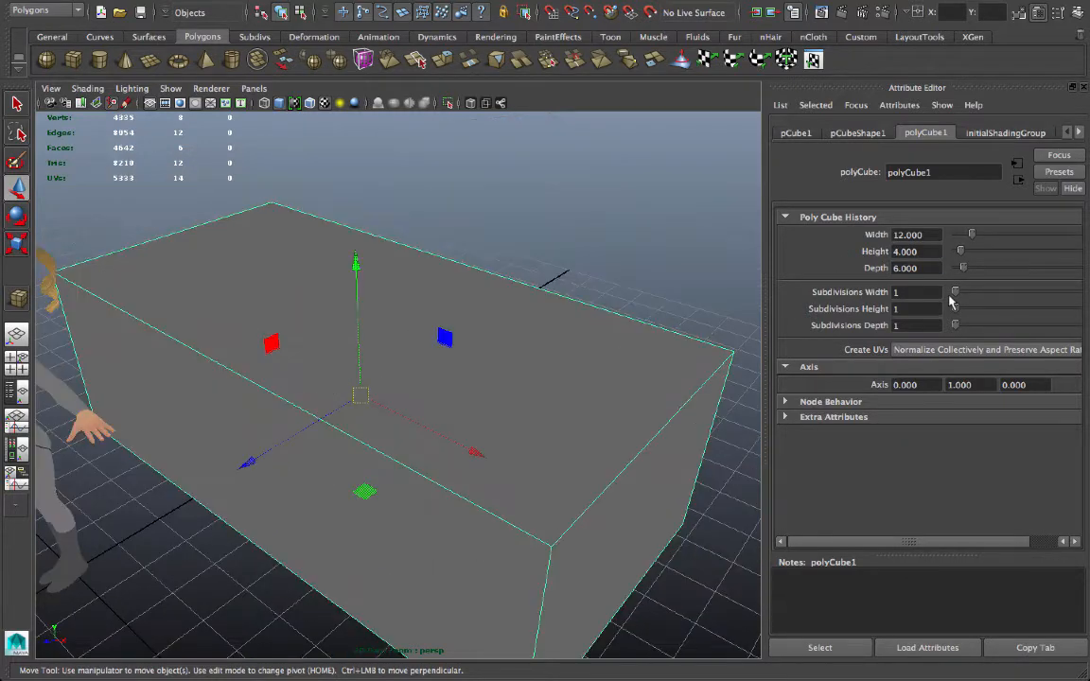
Step: Subdivide the cube 6 × 2 × 3 in width, height and depth
left_click_drag(958, 292, 967, 292)
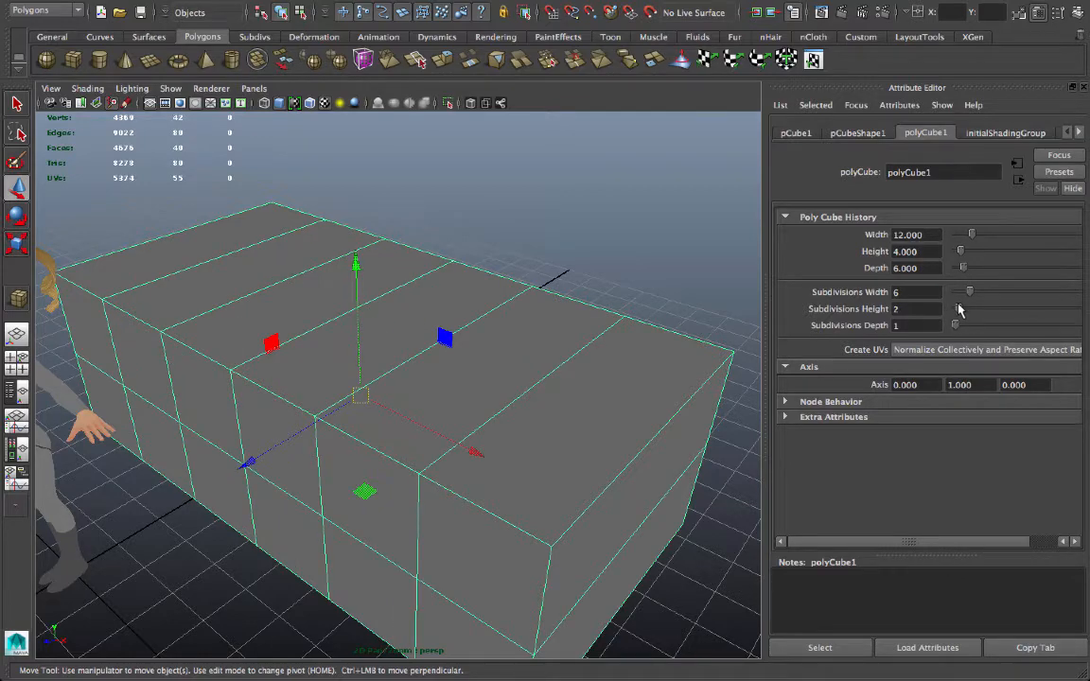
left_click_drag(954, 326, 961, 326)
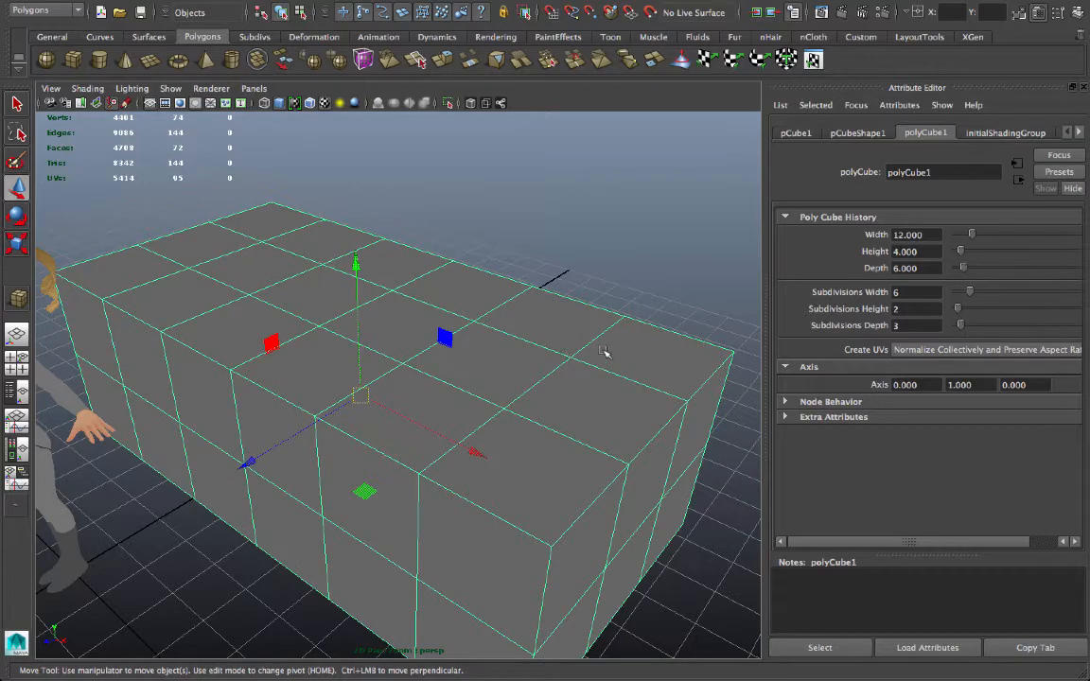
mouse_move(612, 352)
left_mouse_down("alt")
mouse_move(323, 372)
mouse_move(271, 414)
left_mouse_up("alt")
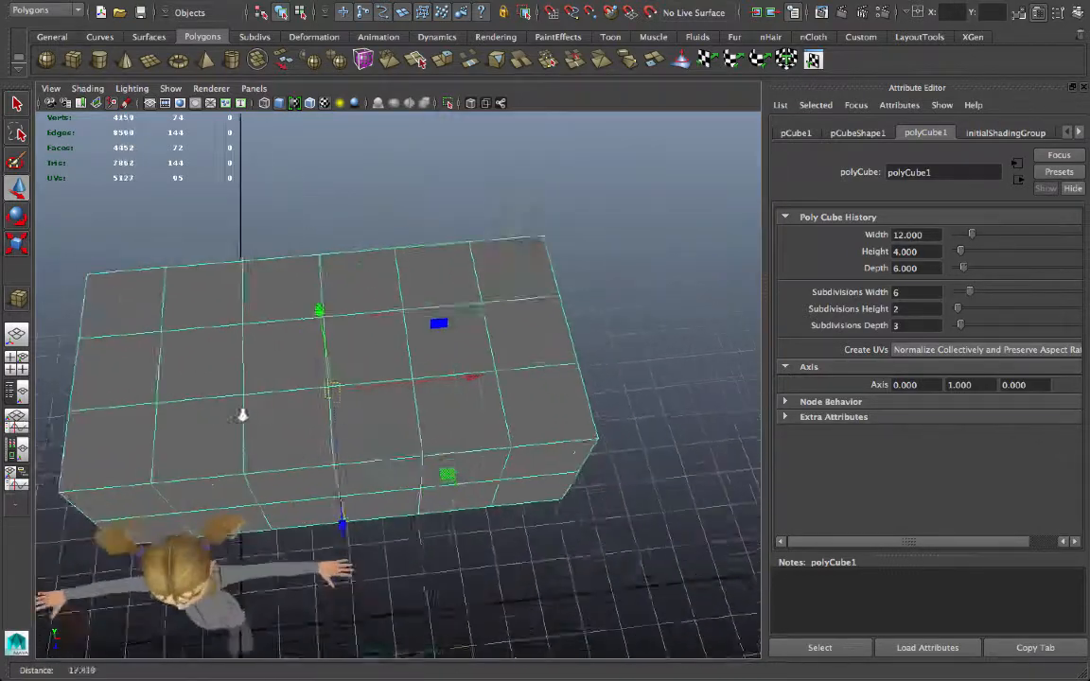
left_click_drag(455, 405, 378, 416, "alt")
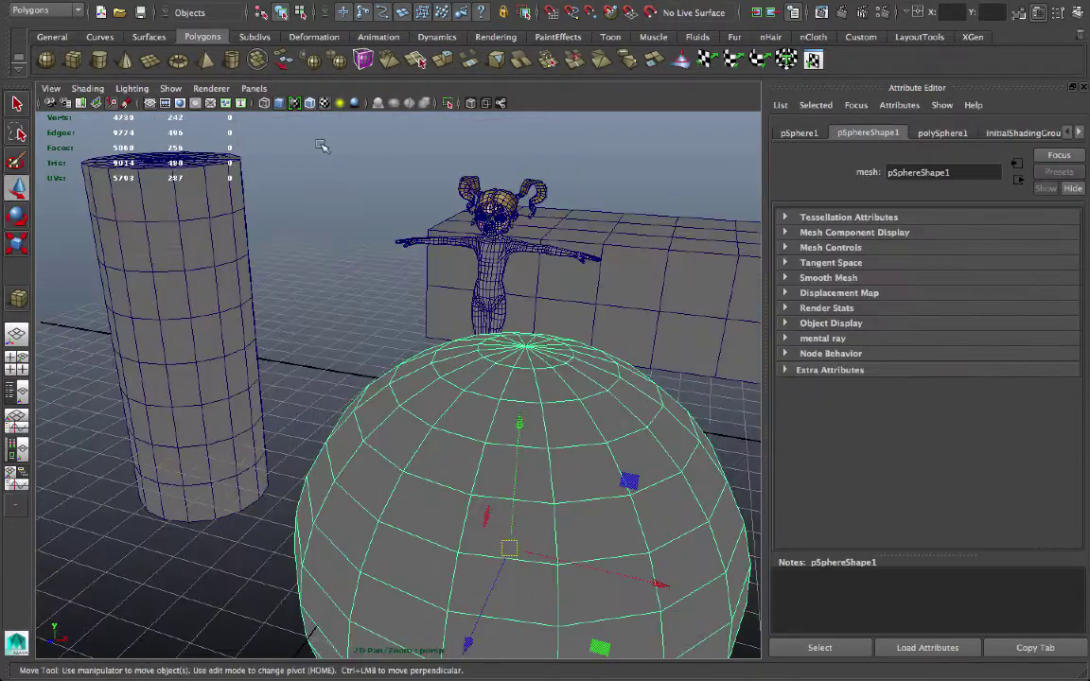
mouse_move(323, 146)
left_mouse_down("alt")
mouse_move(425, 244)
mouse_move(707, 266)
left_mouse_up("alt")
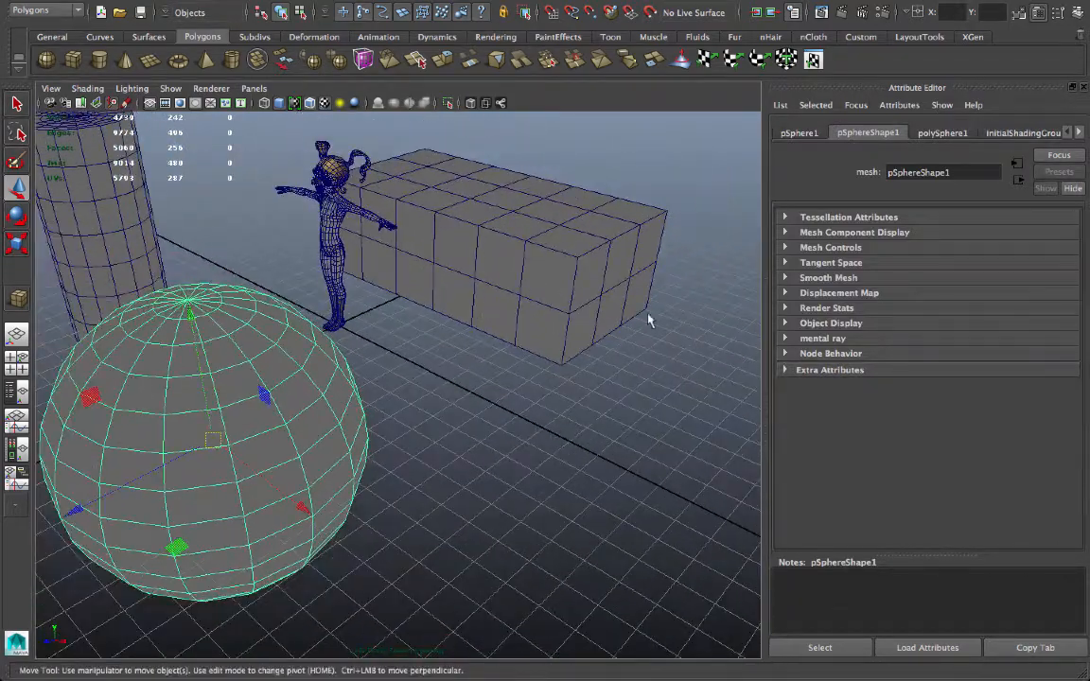
Step: Create a 16 × 24 polygon plane subdivided 8 × 12, then switch it to face selection
left_click(925, 139)
left_click_drag(469, 390, 478, 399)
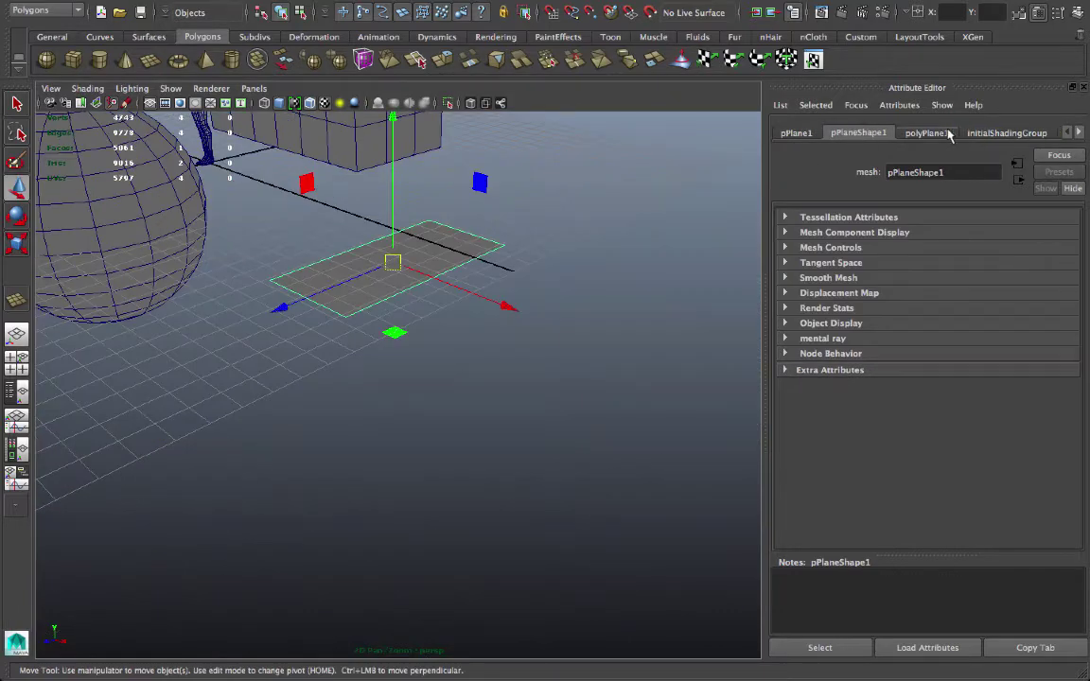
left_click(927, 133)
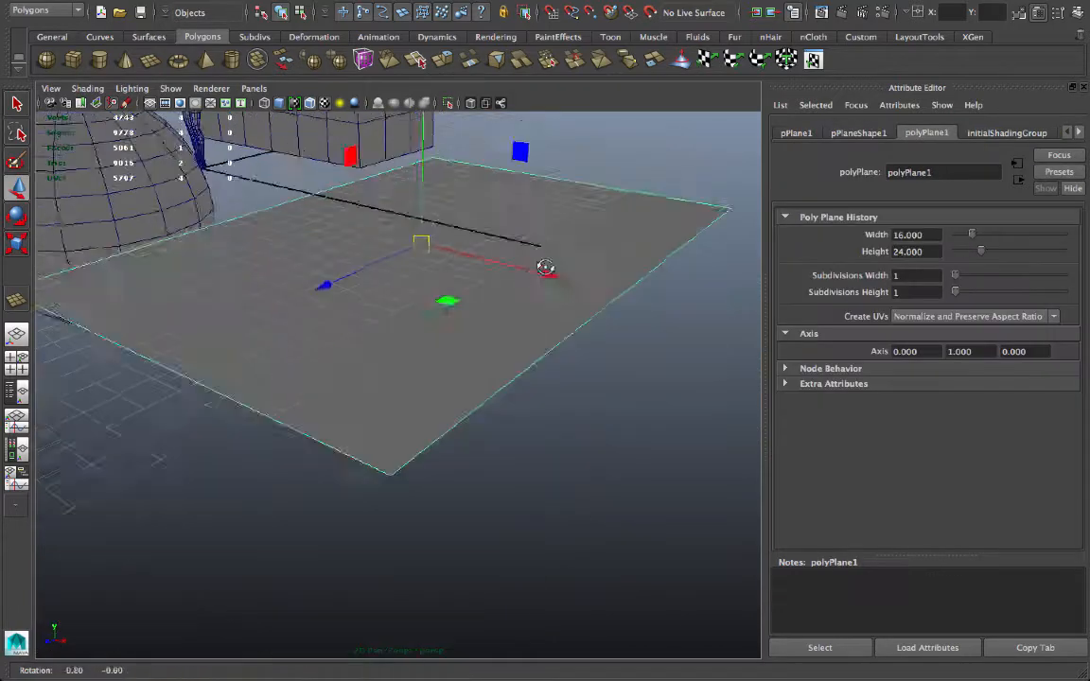
mouse_move(203, 109)
left_mouse_down("alt")
mouse_move(589, 356)
mouse_move(530, 340)
left_mouse_up("alt")
mouse_move(955, 275)
left_mouse_down()
mouse_move(972, 276)
mouse_move(979, 292)
left_mouse_up()
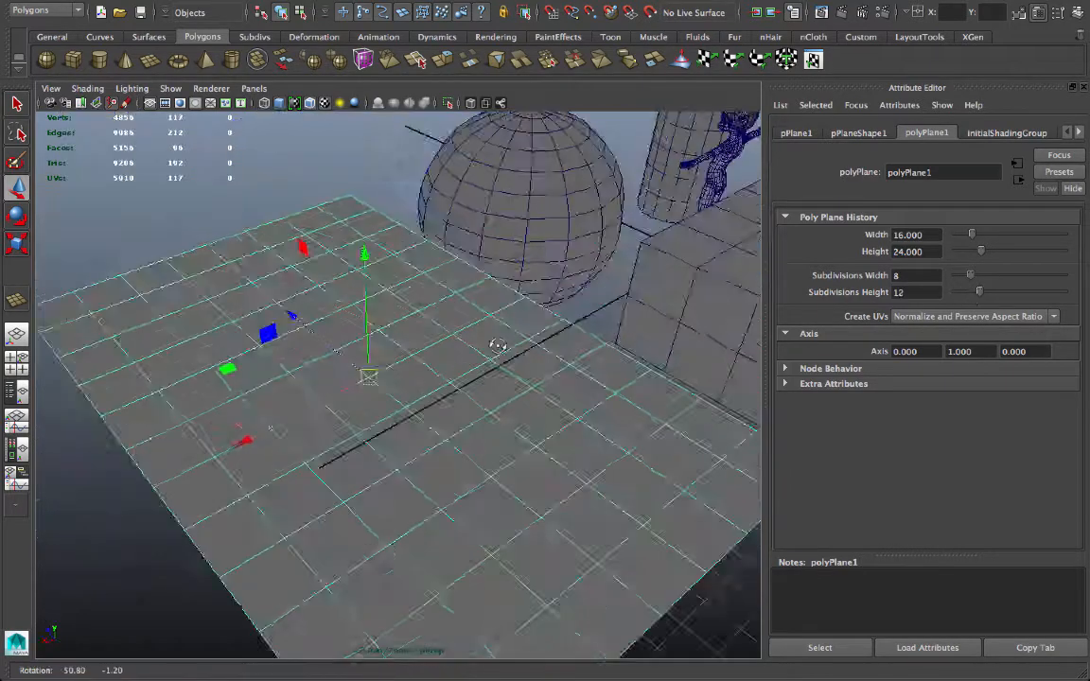
mouse_move(237, 355)
left_mouse_down("alt")
mouse_move(461, 358)
mouse_move(340, 369)
left_mouse_up("alt")
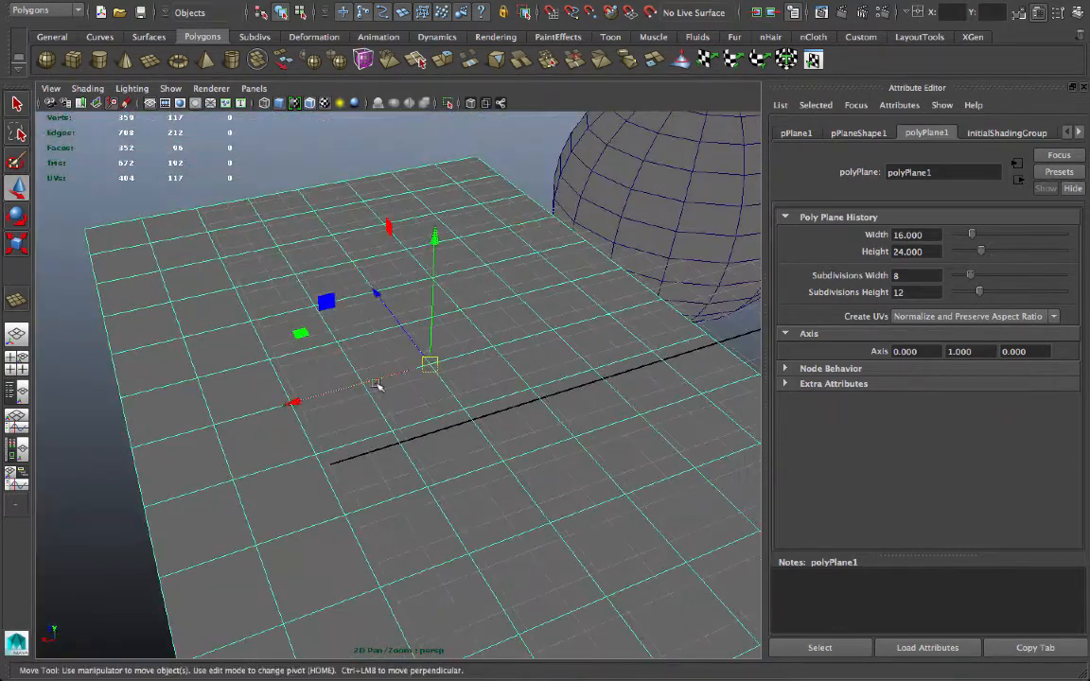
right_click(374, 374)
right_click_drag(378, 381, 311, 305)
Step: Give the torus radius 5.604 with 16 axis and 12 height subdivisions
left_click(436, 350)
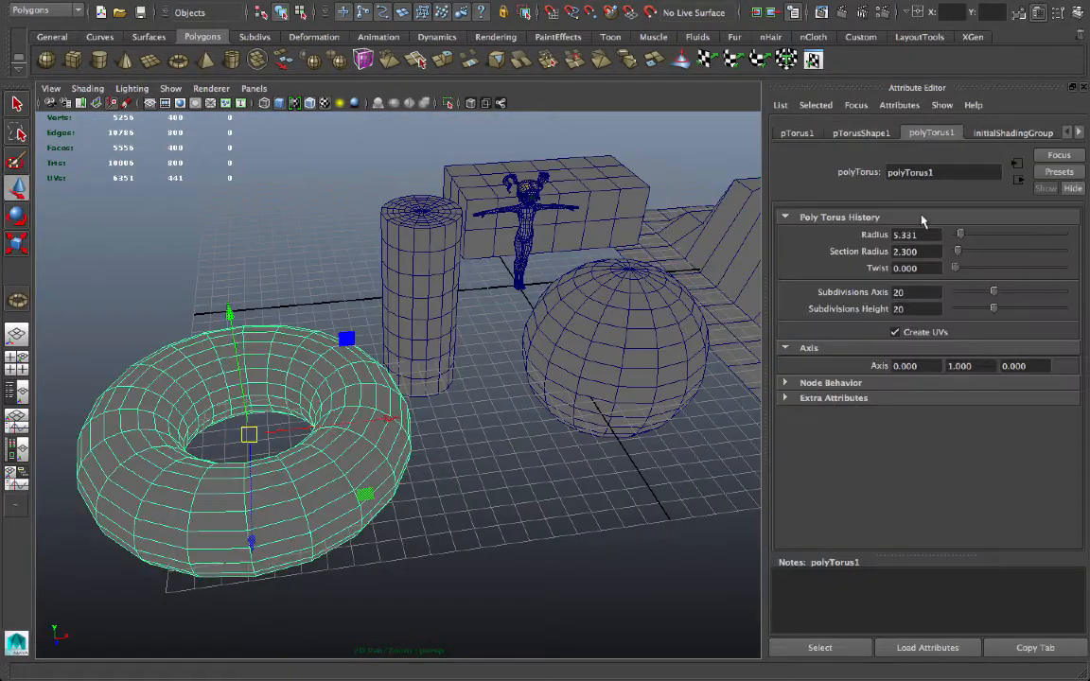
mouse_move(960, 234)
left_mouse_down()
mouse_move(951, 235)
mouse_move(966, 235)
mouse_move(974, 252)
mouse_move(956, 251)
left_mouse_up()
left_click_drag(996, 293, 983, 293)
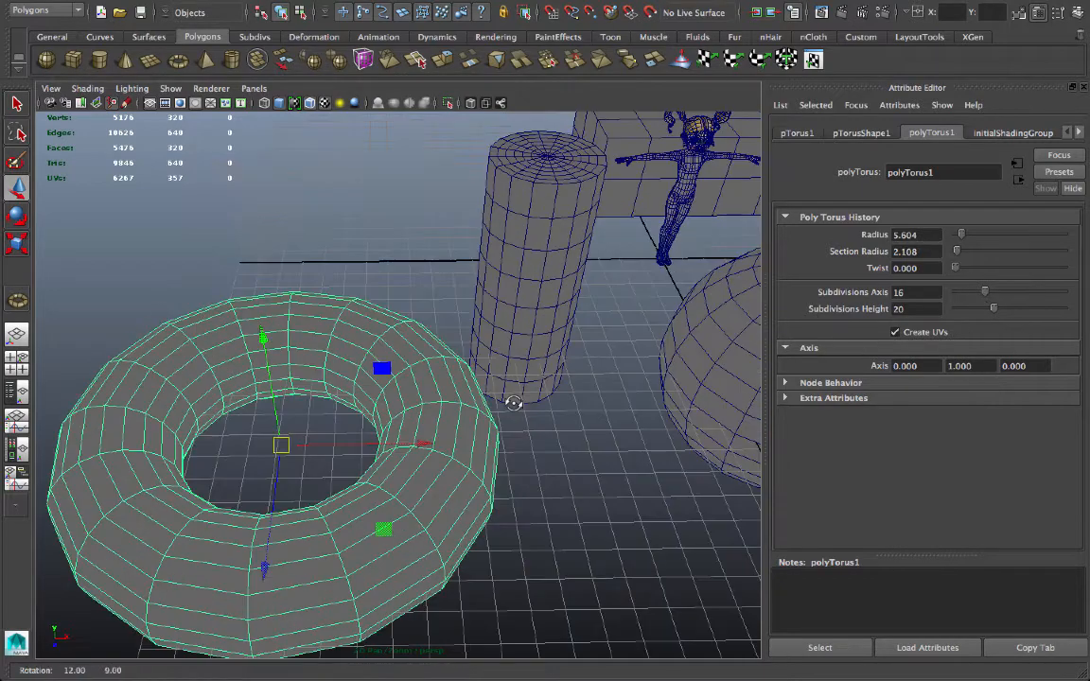
mouse_move(426, 331)
left_mouse_down("alt")
mouse_move(521, 407)
mouse_move(284, 530)
mouse_move(548, 331)
left_mouse_up("alt")
left_click_drag(994, 309, 976, 310)
Step: Drag out a new pyramid on the grid with the Pyramid tool
left_click_drag(587, 331, 536, 362, "alt")
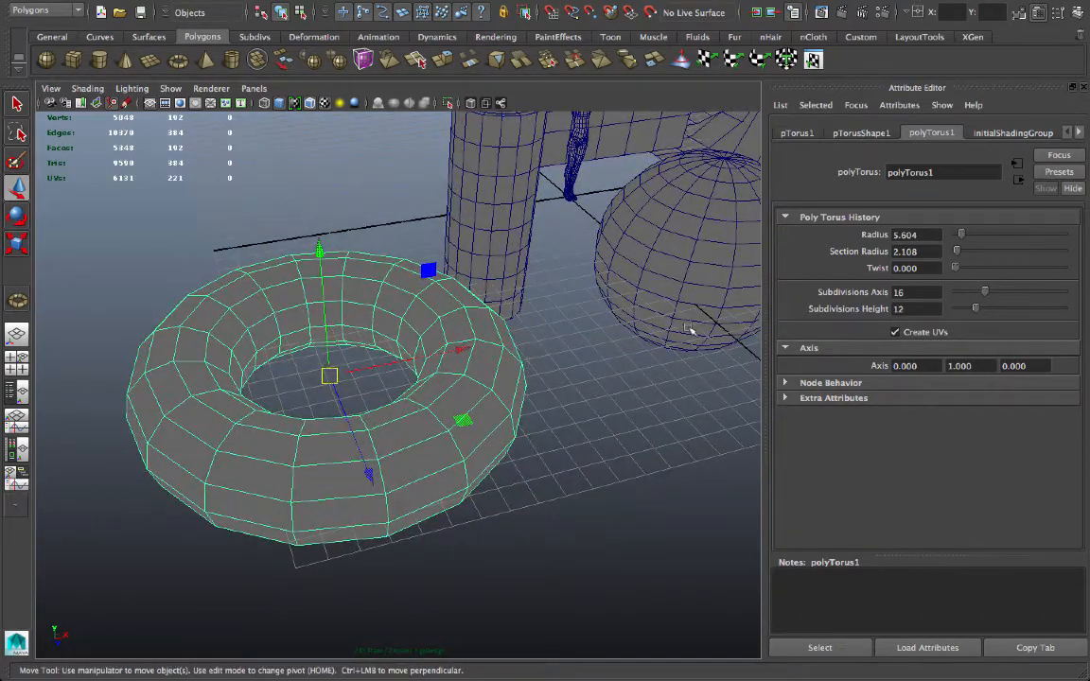
left_click_drag(485, 336, 378, 284, "alt")
left_click(15, 270)
mouse_move(331, 530)
left_mouse_down()
mouse_move(397, 426)
mouse_move(398, 284)
left_mouse_up()
Step: Make polyPyramid1 five-sided via the Number Of Sides dropdown
left_click(899, 281)
left_click_drag(379, 331, 454, 381, "alt")
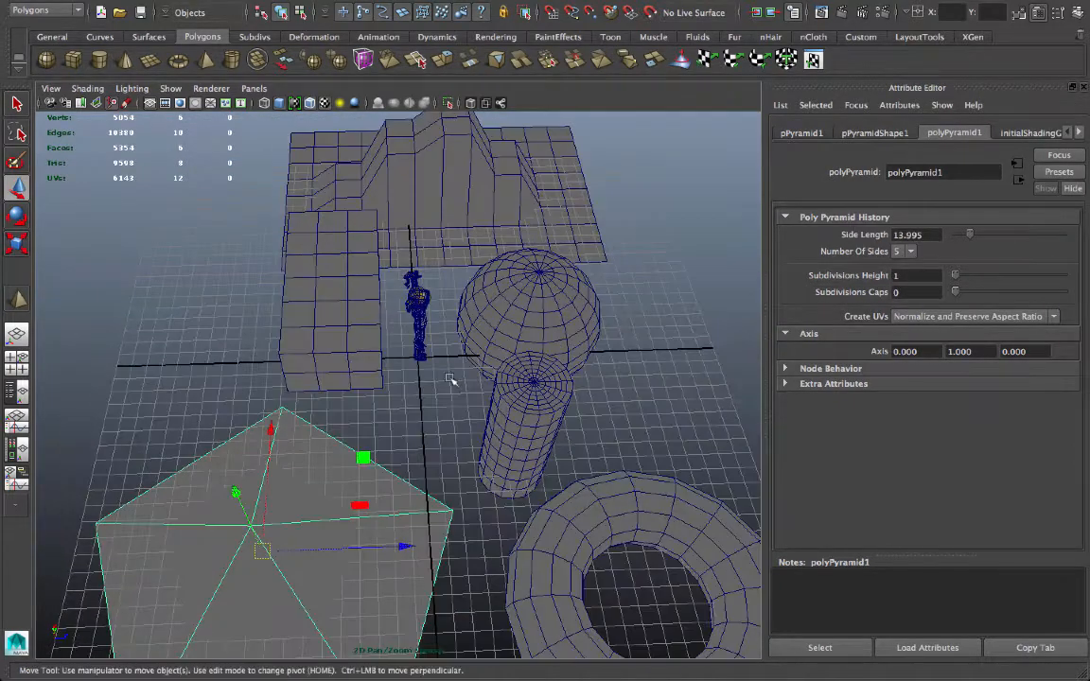
left_click(906, 264)
left_click_drag(379, 379, 473, 331, "alt")
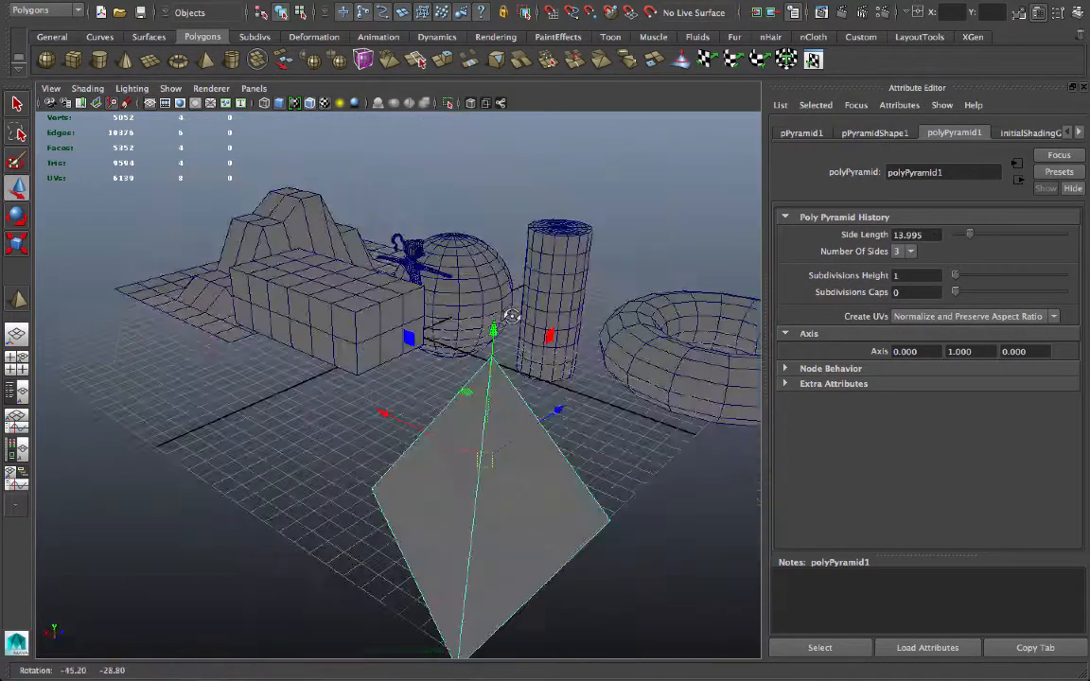
Step: Give the pyramid 5 height subdivisions and 5 cap subdivisions
left_click_drag(955, 276, 970, 291)
left_click_drag(426, 426, 426, 284, "alt")
left_click_drag(971, 292, 963, 291)
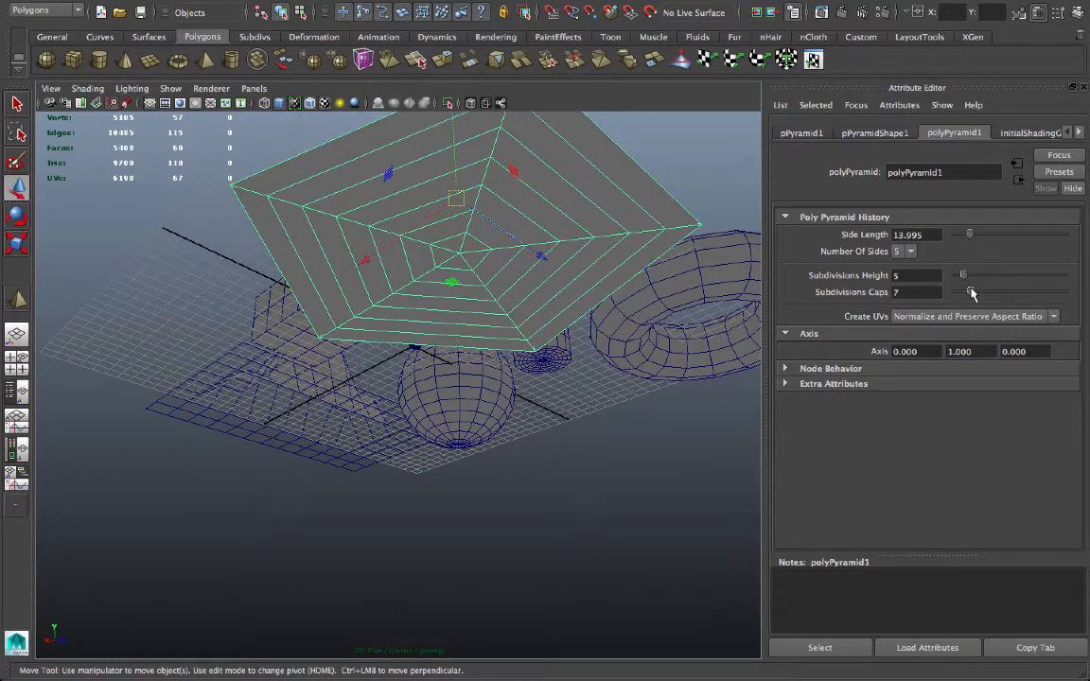
mouse_move(425, 283)
left_mouse_down("alt")
mouse_move(336, 377)
mouse_move(605, 216)
mouse_move(480, 272)
mouse_move(451, 306)
mouse_move(486, 314)
left_mouse_up("alt")
Step: Create a polygon pipe and show its polyPipe1 construction settings
left_click(232, 61)
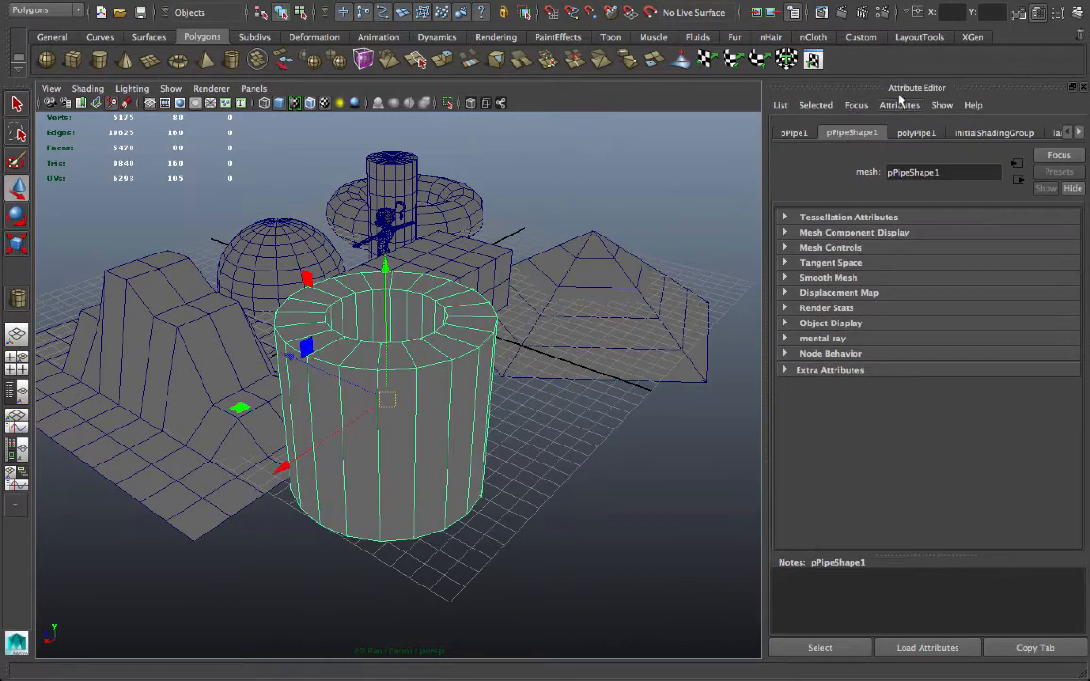
left_click(916, 132)
left_click_drag(567, 265, 700, 274, "alt")
Step: Set the pipe to thickness 0.709, height 7.002, 24 axis, 5 height and 2 cap subdivisions
left_click_drag(957, 269, 954, 268)
left_click_drag(975, 252, 962, 252)
mouse_move(994, 291)
left_mouse_down()
mouse_move(1005, 295)
mouse_move(965, 310)
mouse_move(964, 325)
mouse_move(983, 322)
mouse_move(956, 325)
left_mouse_up()
scroll(544, 362, "up", 5)
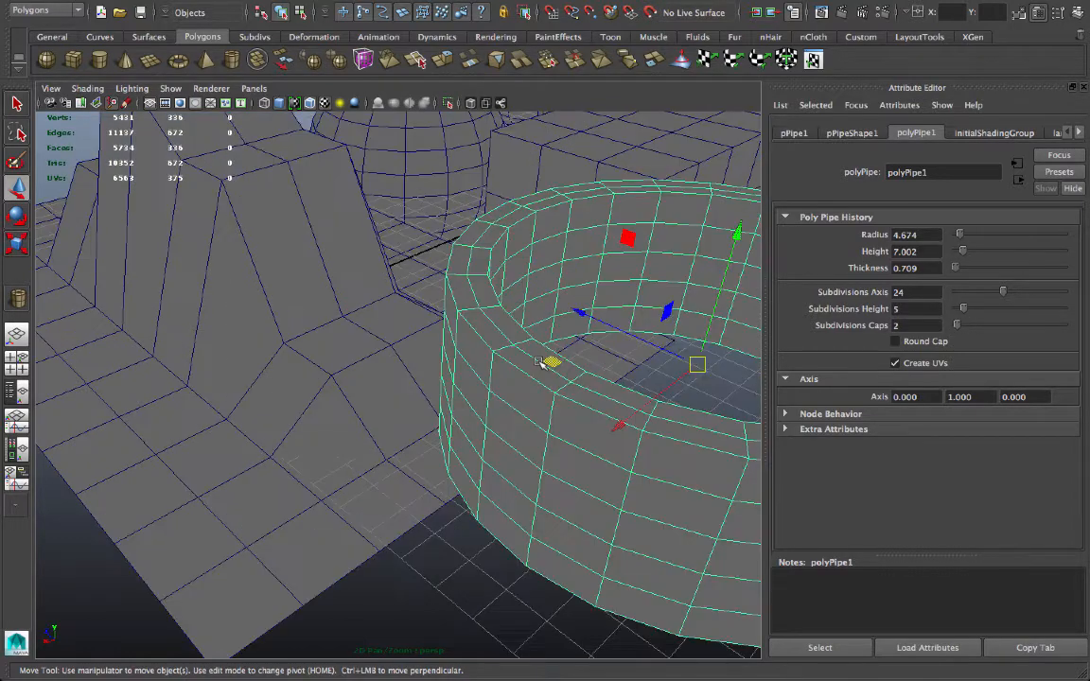
mouse_move(546, 362)
left_mouse_down("alt")
mouse_move(574, 379)
mouse_move(455, 423)
mouse_move(582, 434)
left_mouse_up("alt")
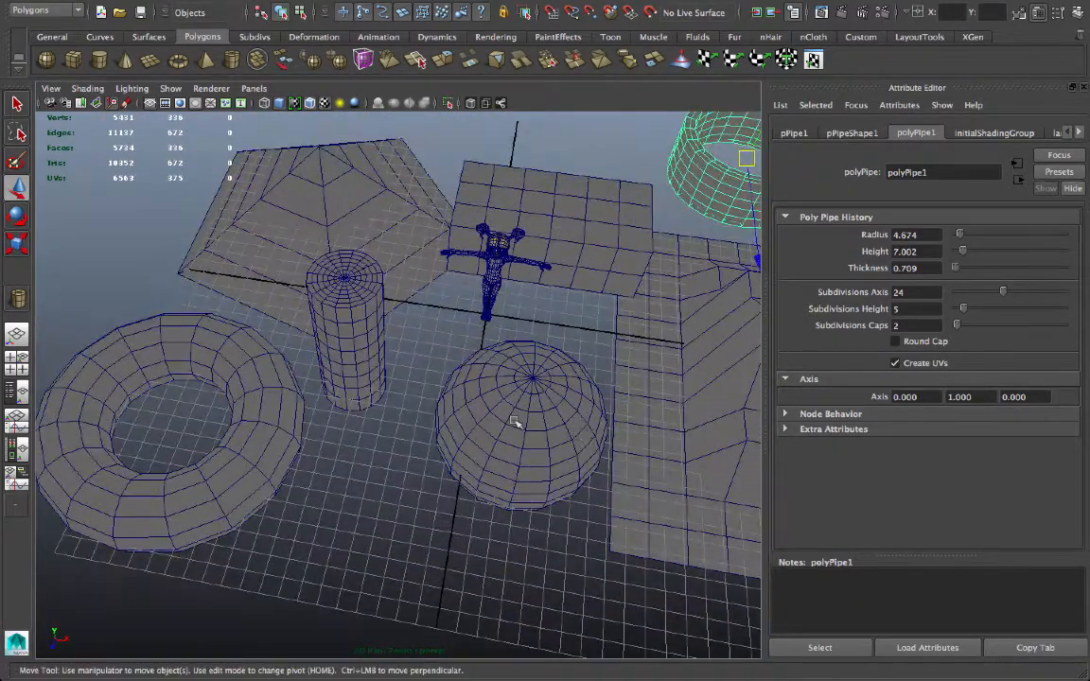
mouse_move(516, 419)
left_mouse_down("alt")
mouse_move(451, 348)
mouse_move(560, 407)
left_mouse_up("alt")
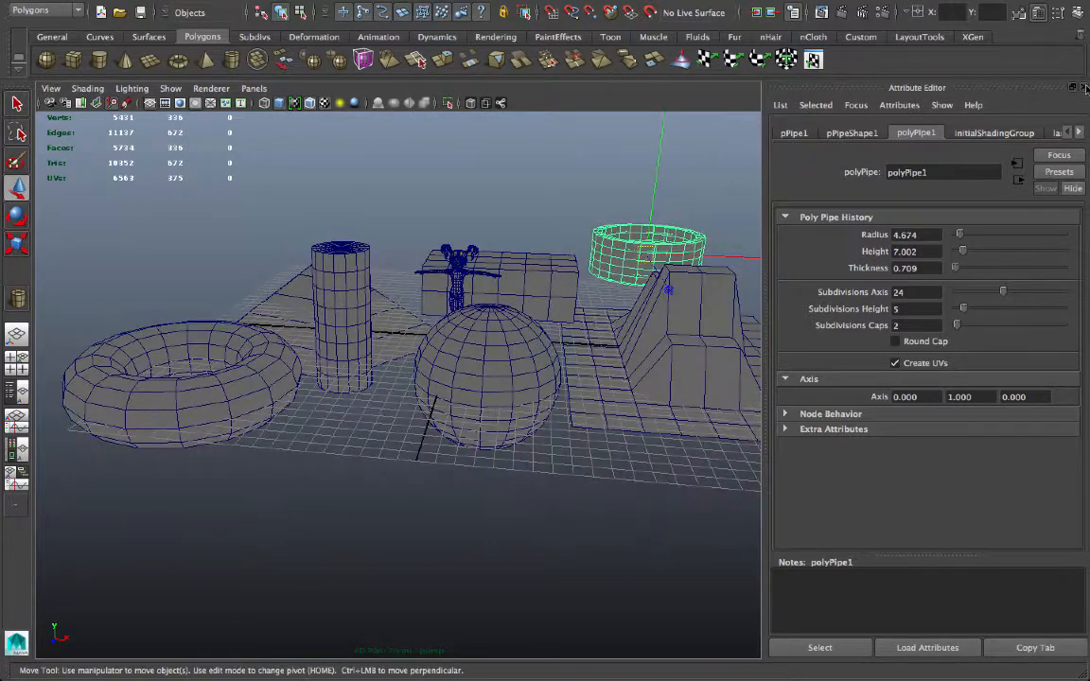